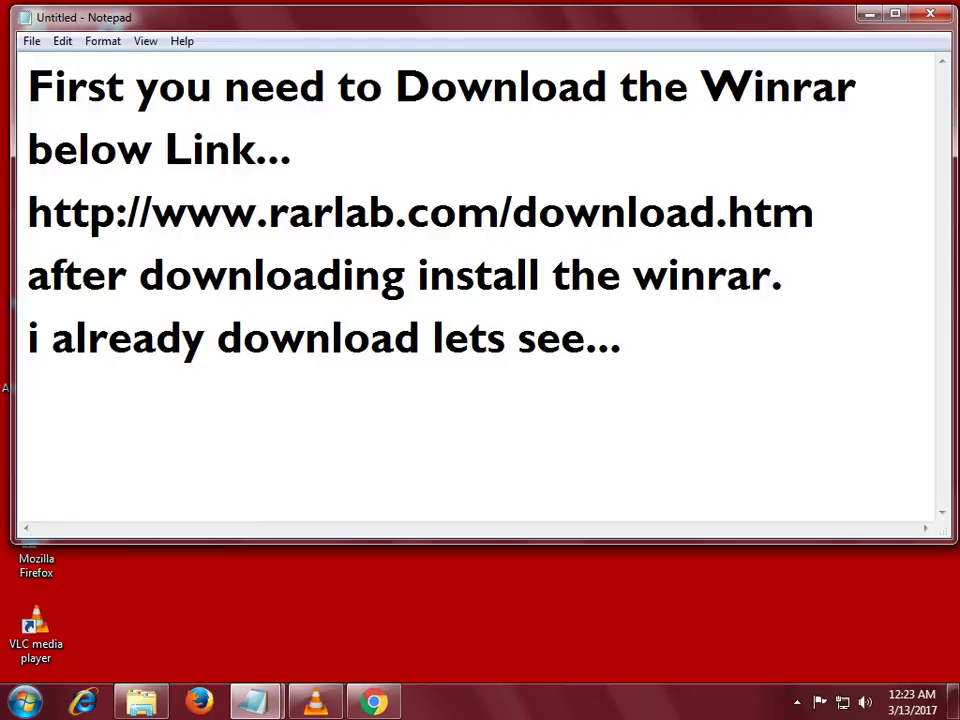
Change "download" to "downloaded" in the note's last line and minimize the note.
left_click(421, 338)
type("ed")
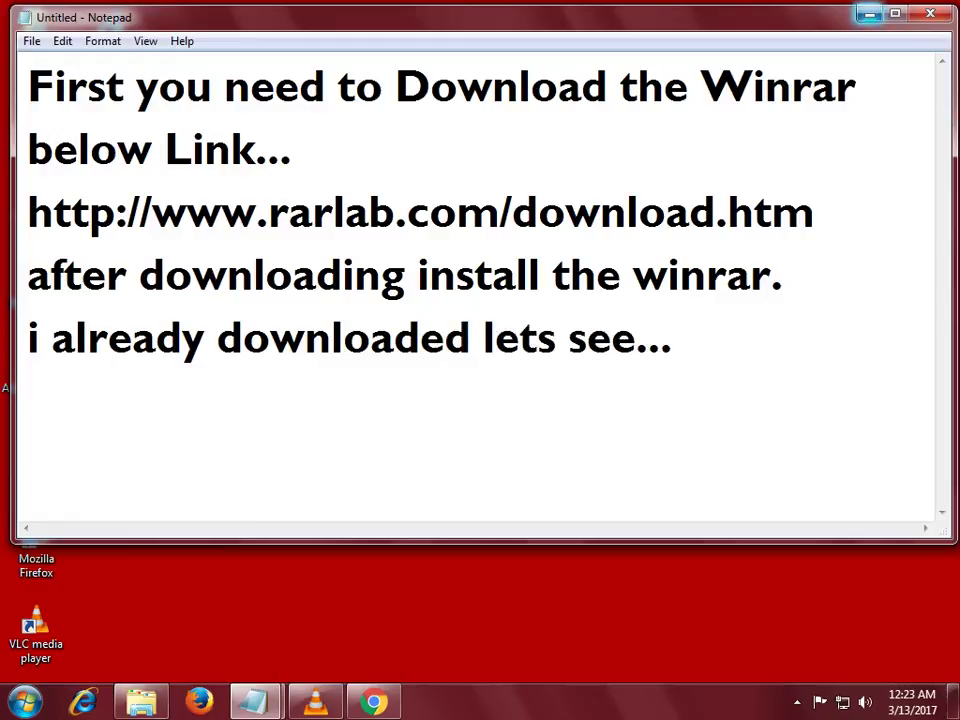
left_click(869, 14)
Switch to Chrome, search Google for winrar, and download WinRAR x86 (32 bit) 5.40 from the rarlab.com download page.
left_click(374, 702)
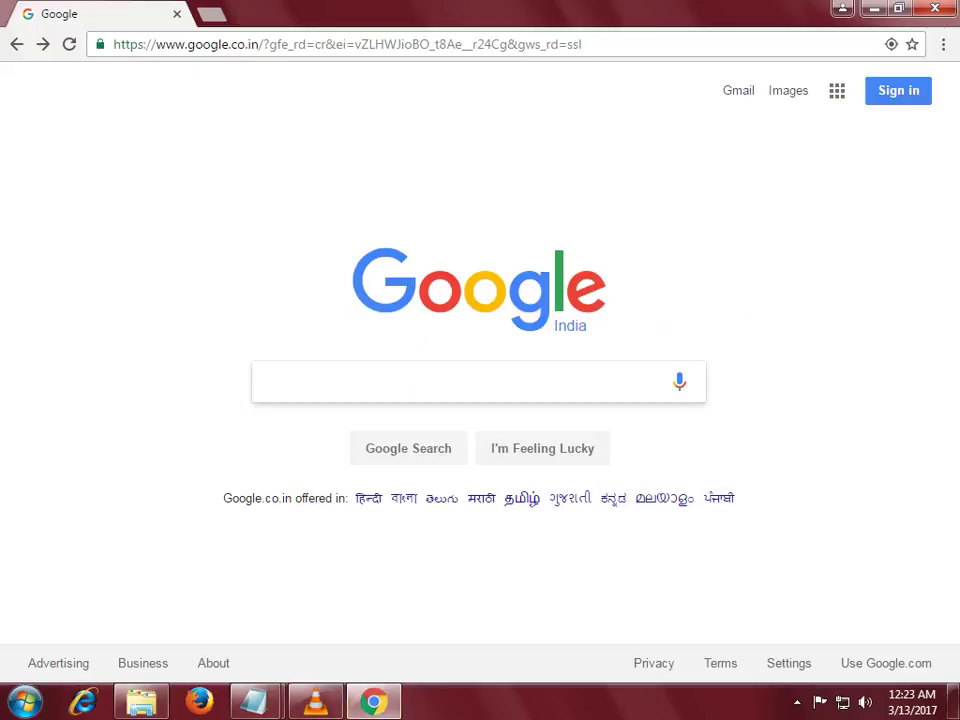
type("winrar")
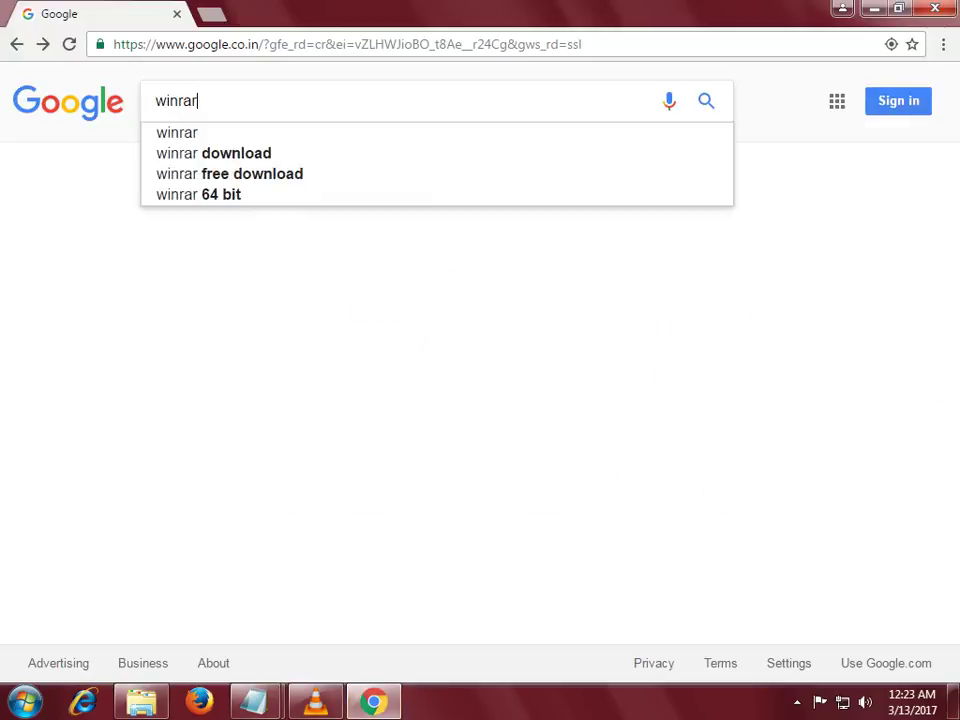
key("Return")
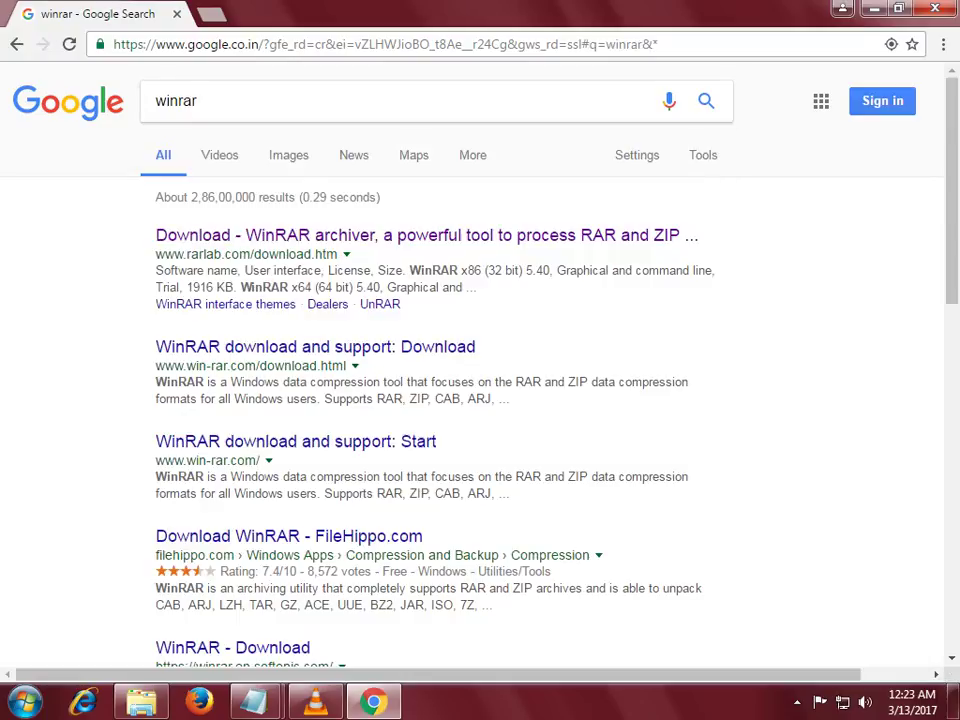
left_click(427, 236)
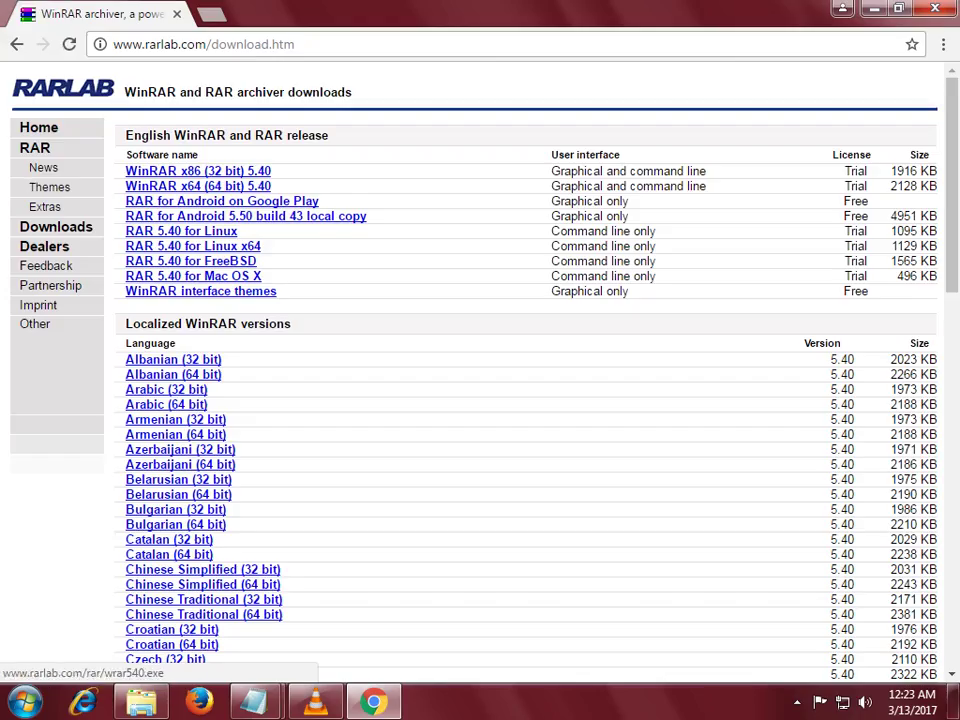
left_click(198, 171)
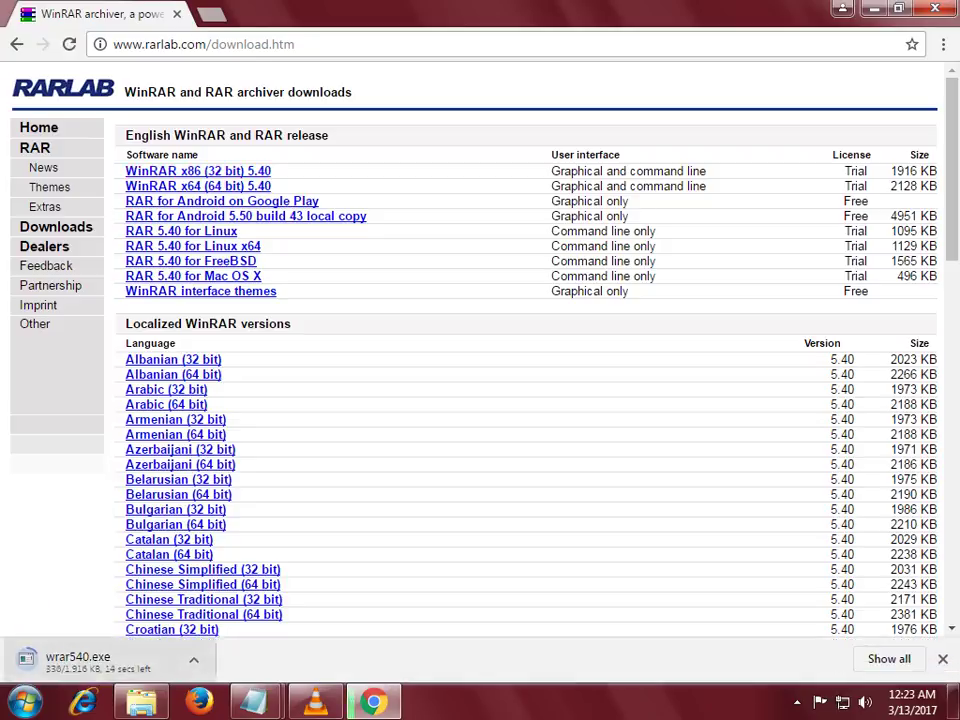
Switch to the Notepad note with the WinRAR download link and replace its text with "you download what type of verison".
mouse_move(255, 703)
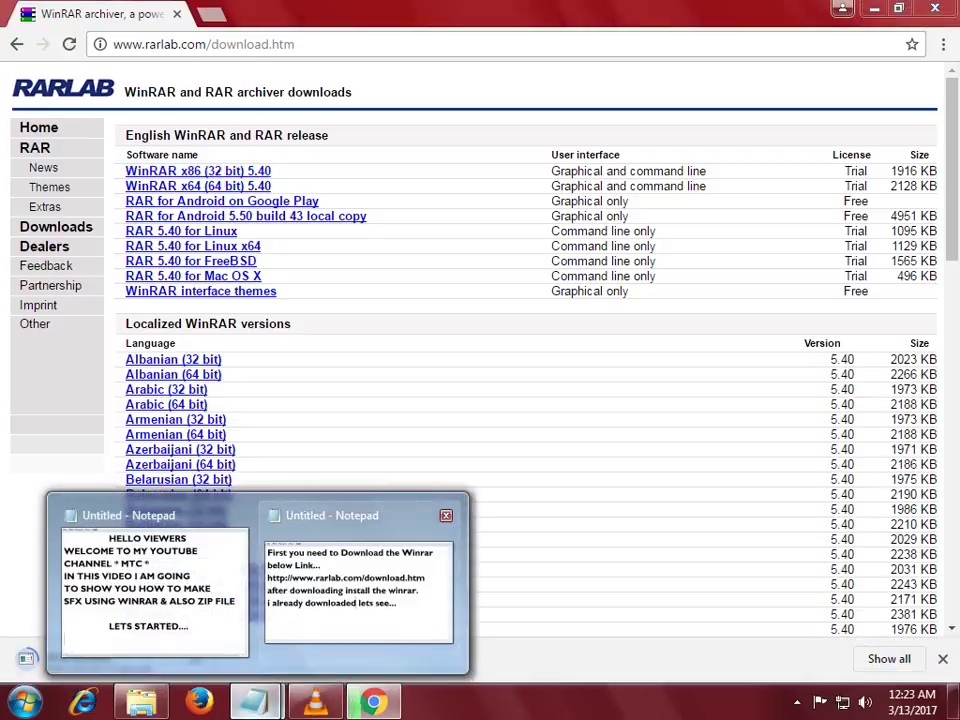
left_click(358, 580)
key("ctrl+a")
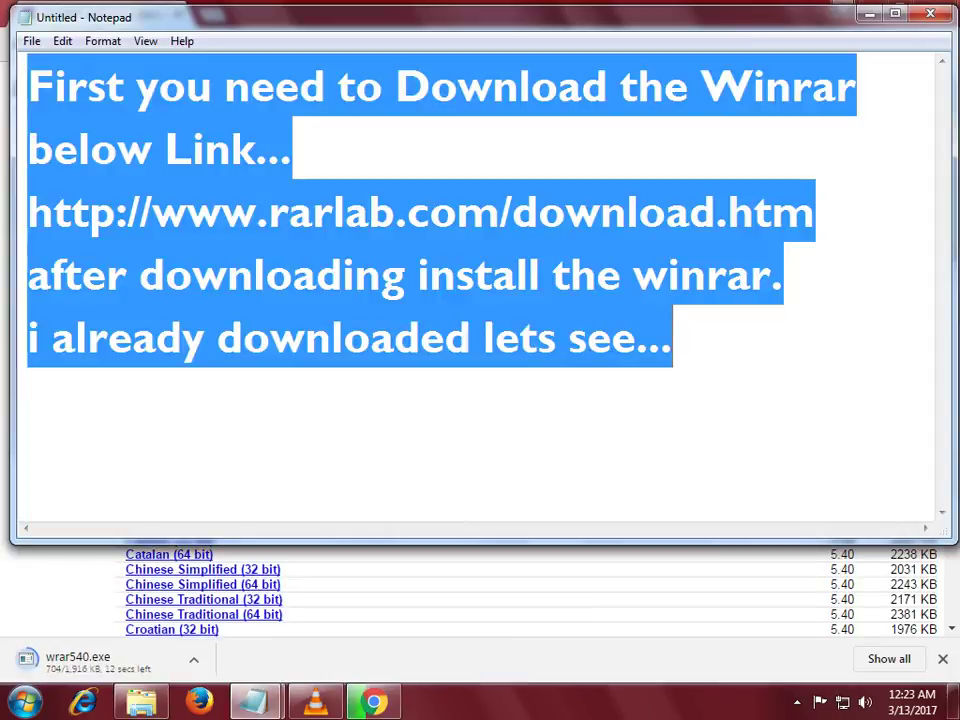
type("you ")
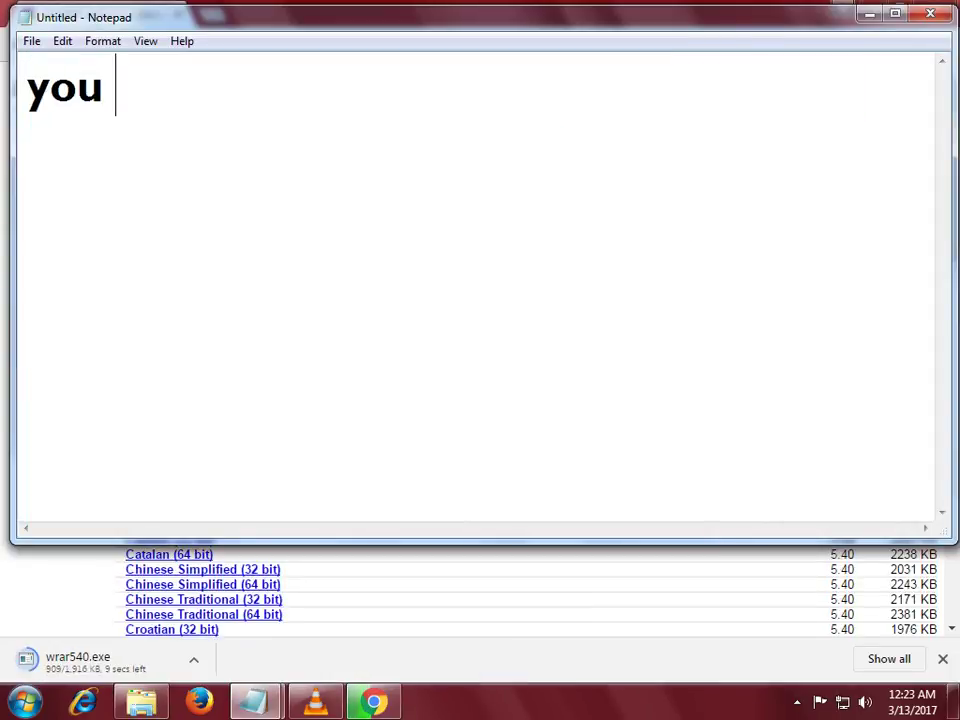
type("download")
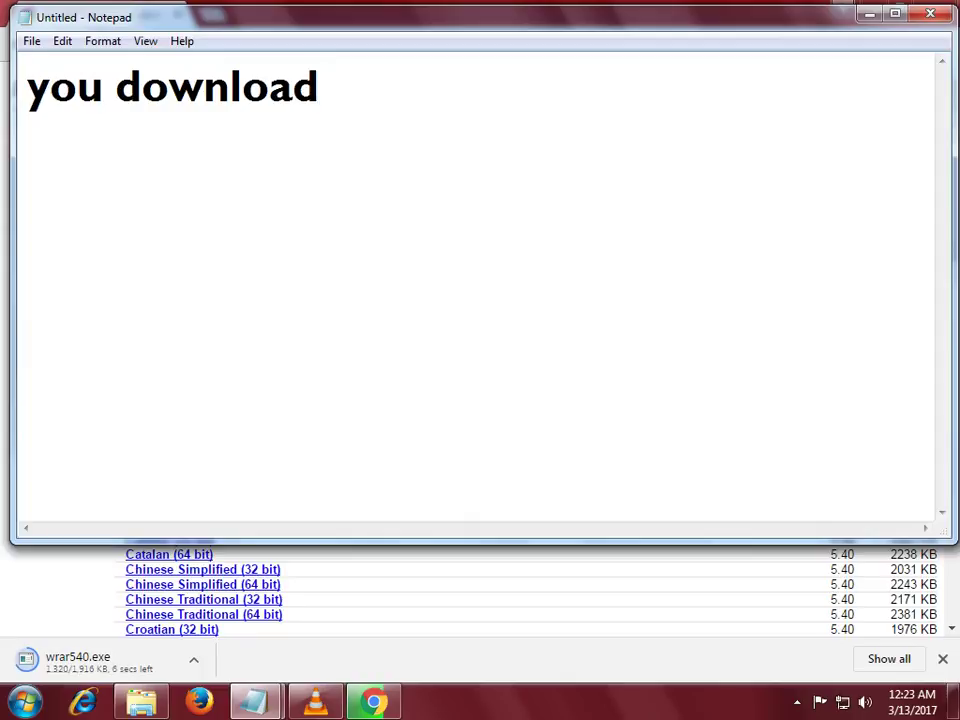
type(" what ")
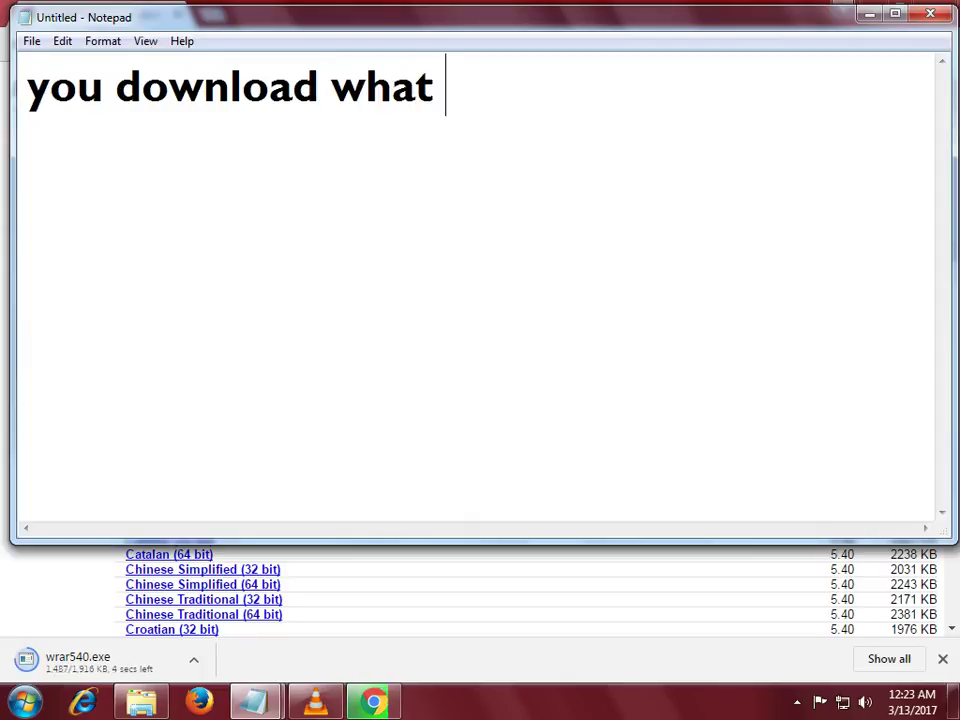
type("type ")
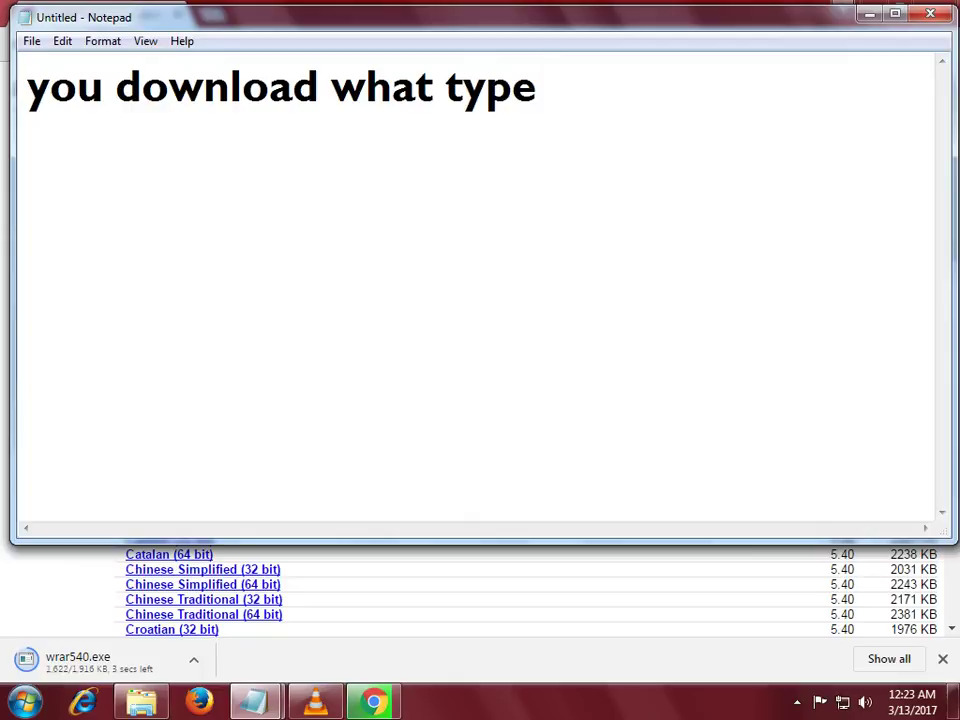
type("of ")
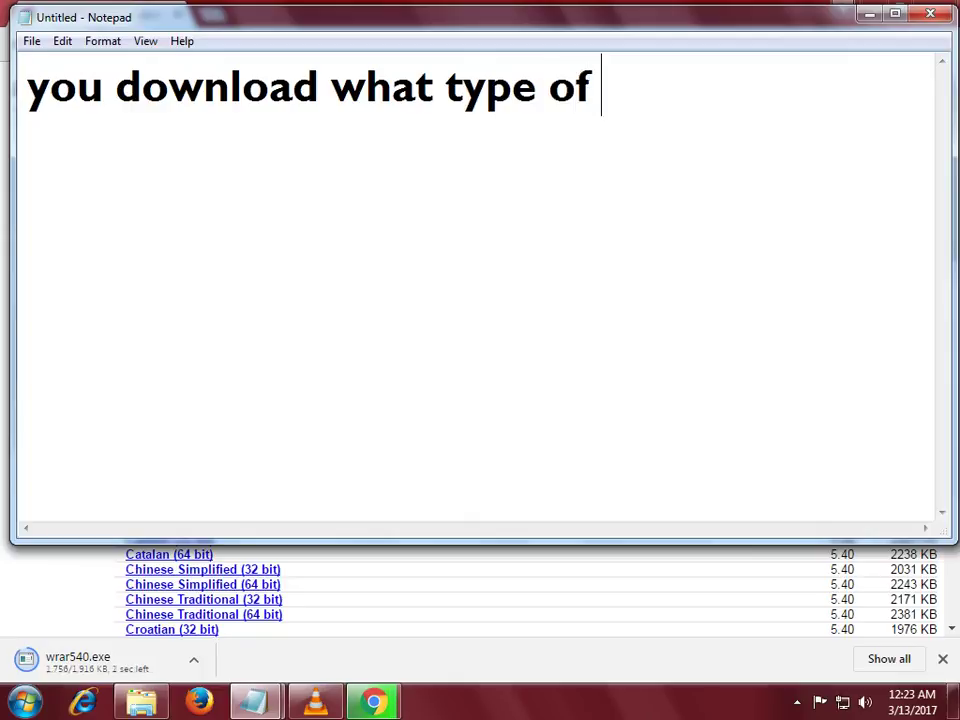
type("verison")
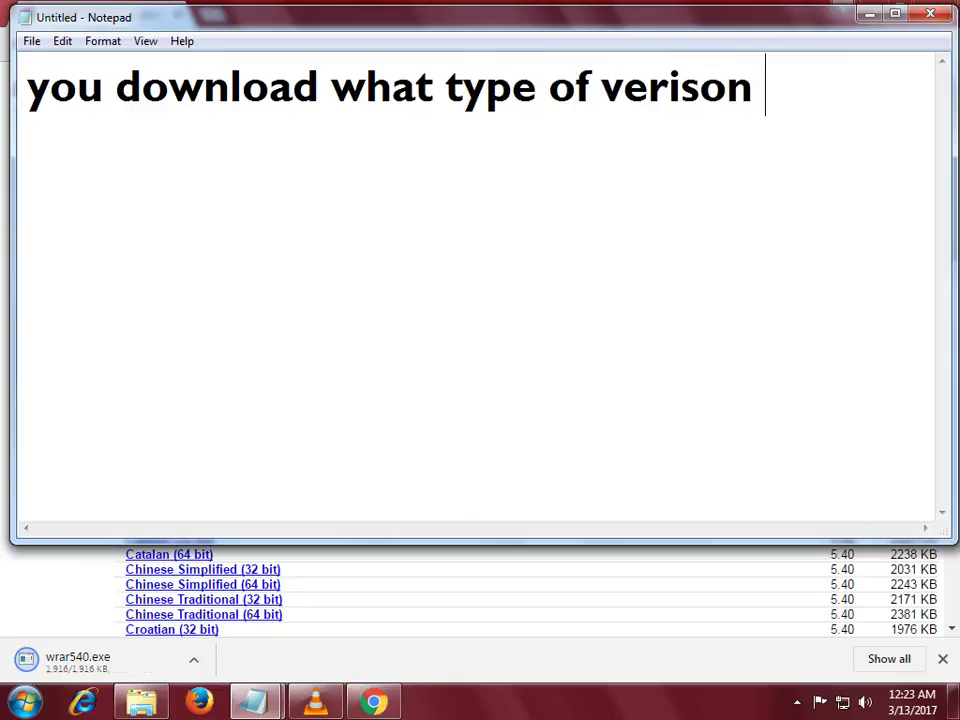
Add a second line reading "and also 64 bit / 86 bit" to the note and minimize it.
key("Return")
type("andl")
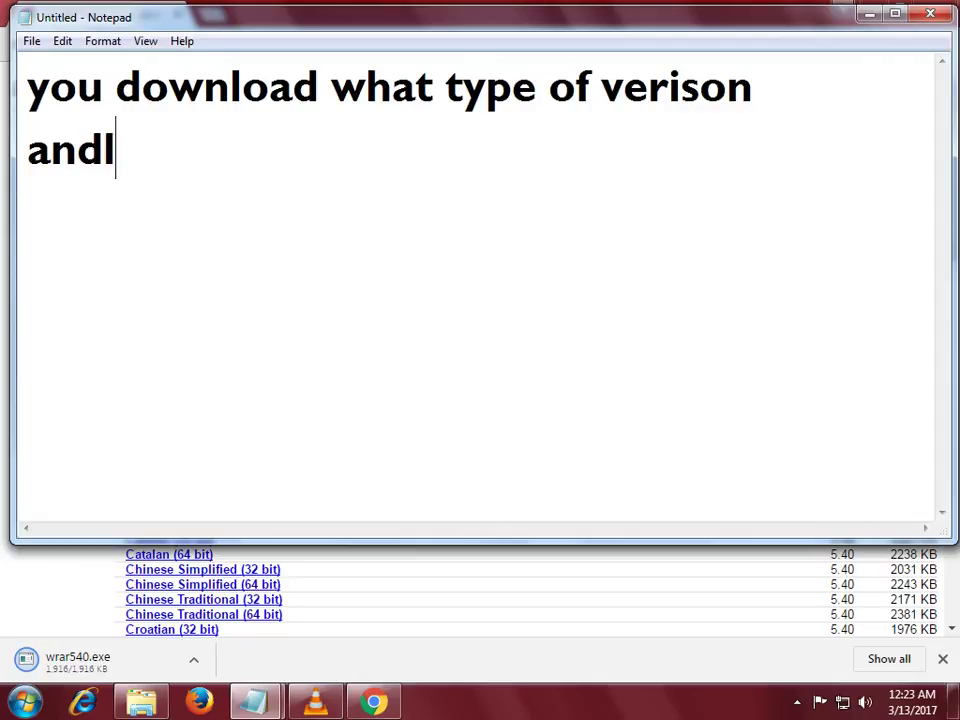
key("BackSpace")
type("\\")
key("BackSpace")
type("al")
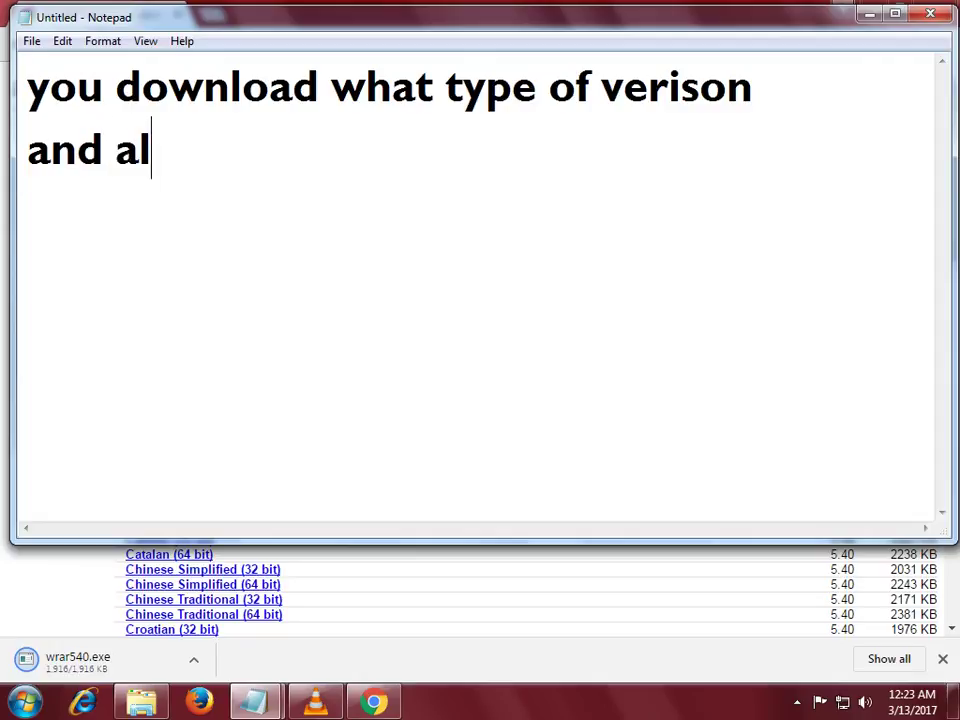
type("so 64")
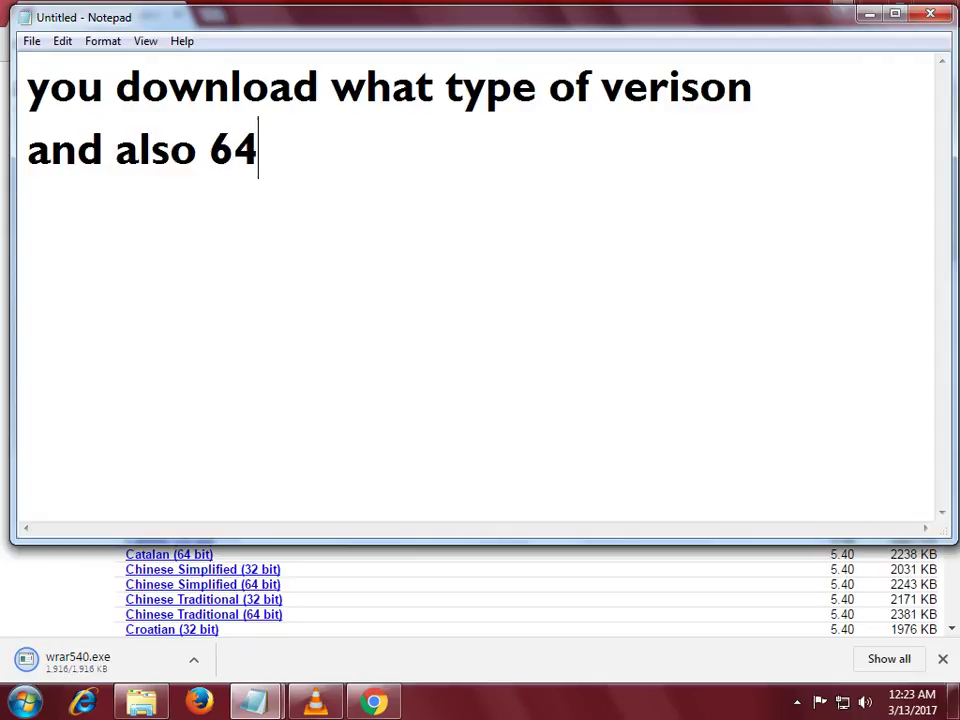
type(" bit ")
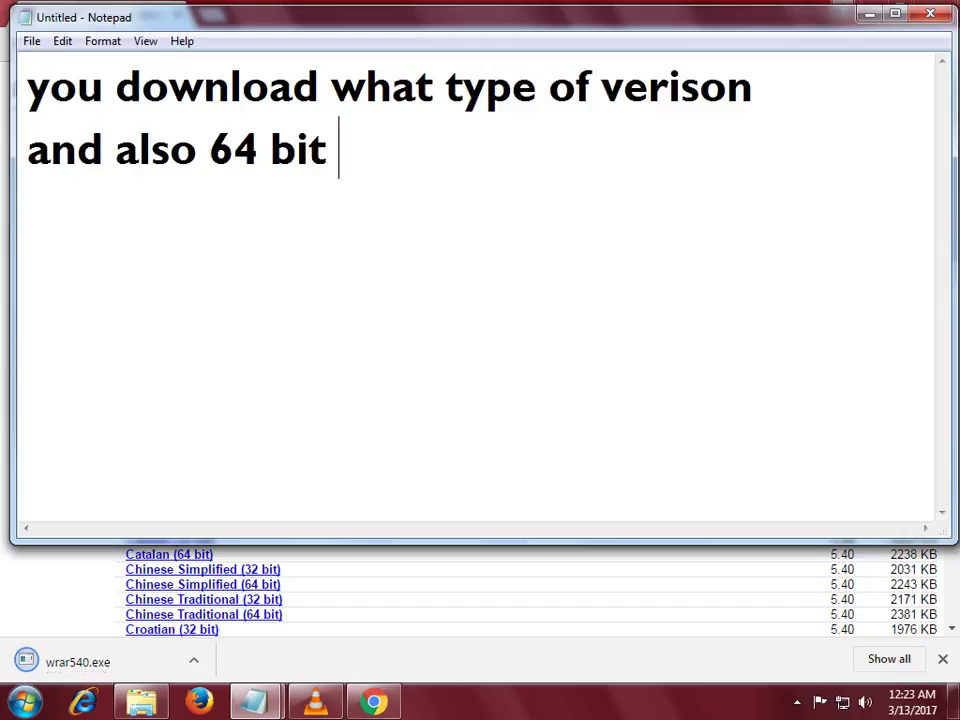
type("/")
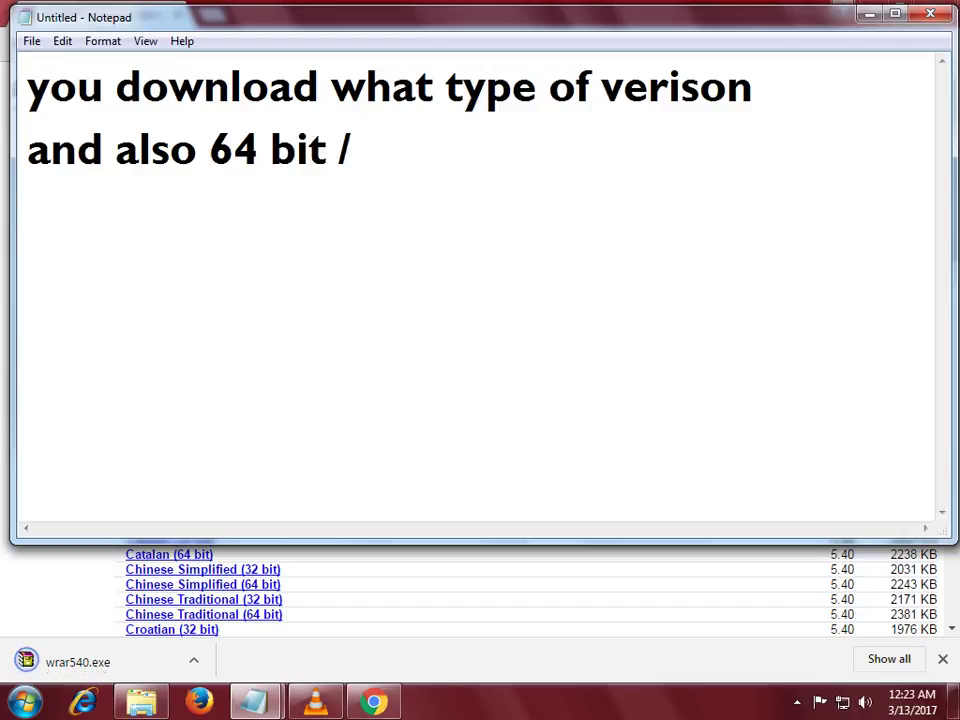
type(" 86 bit")
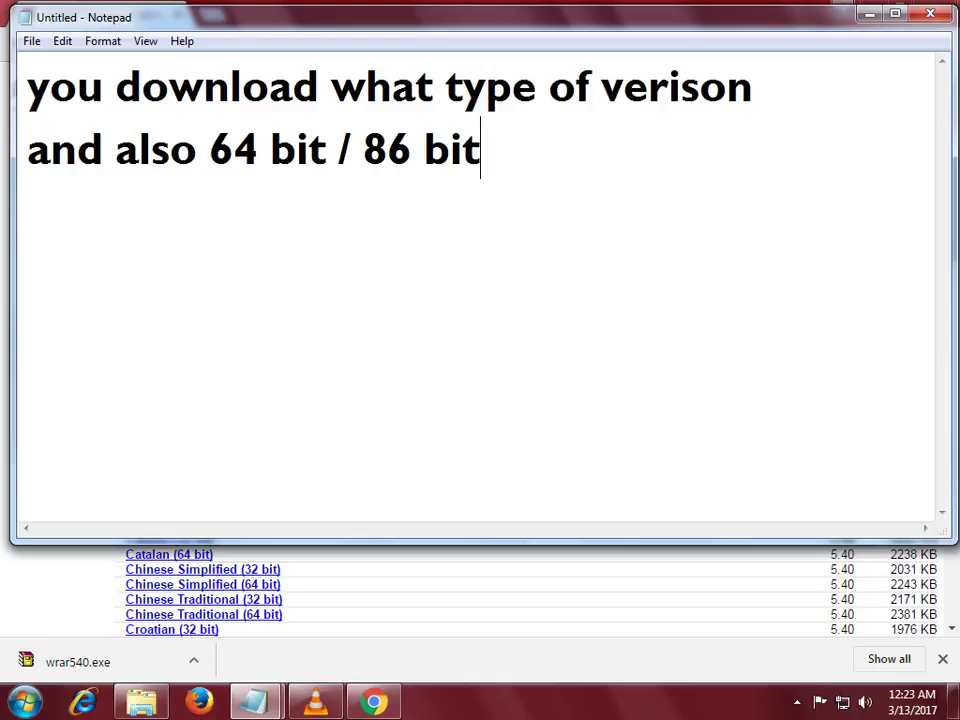
left_click(870, 14)
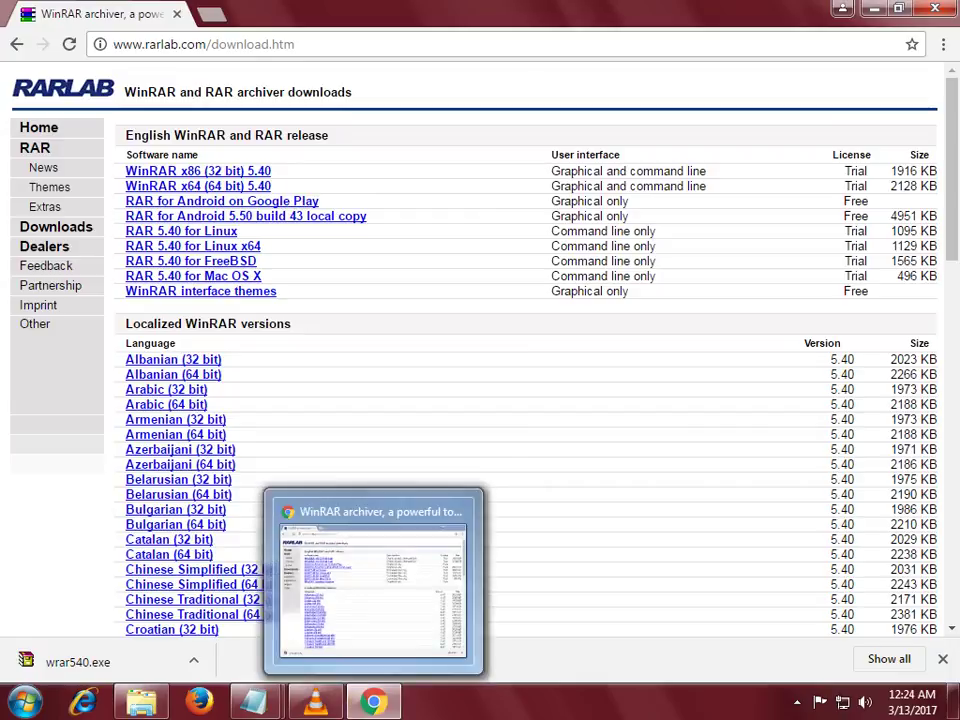
Show the downloaded wrar540.exe in its folder, and close the folder and browser windows.
left_click(194, 660)
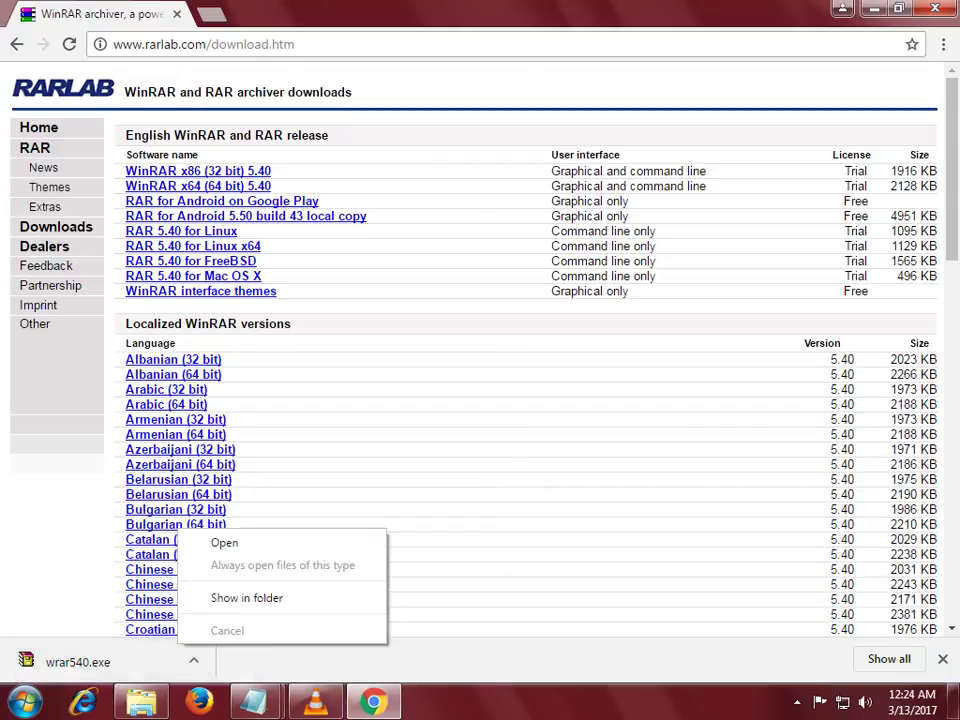
left_click(247, 597)
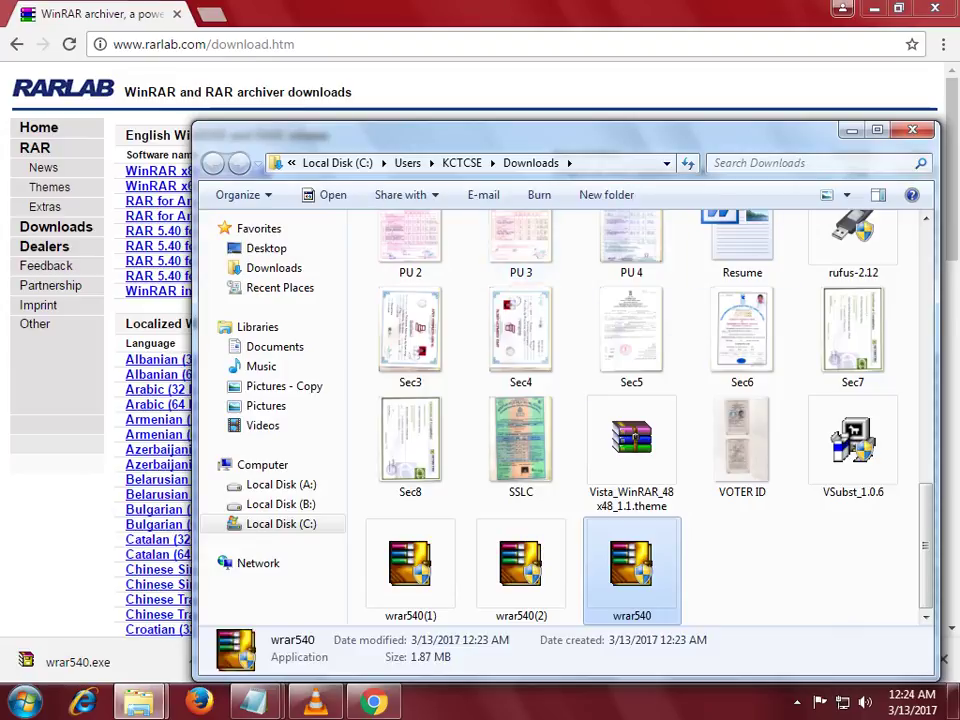
left_click(912, 130)
key("alt+F4")
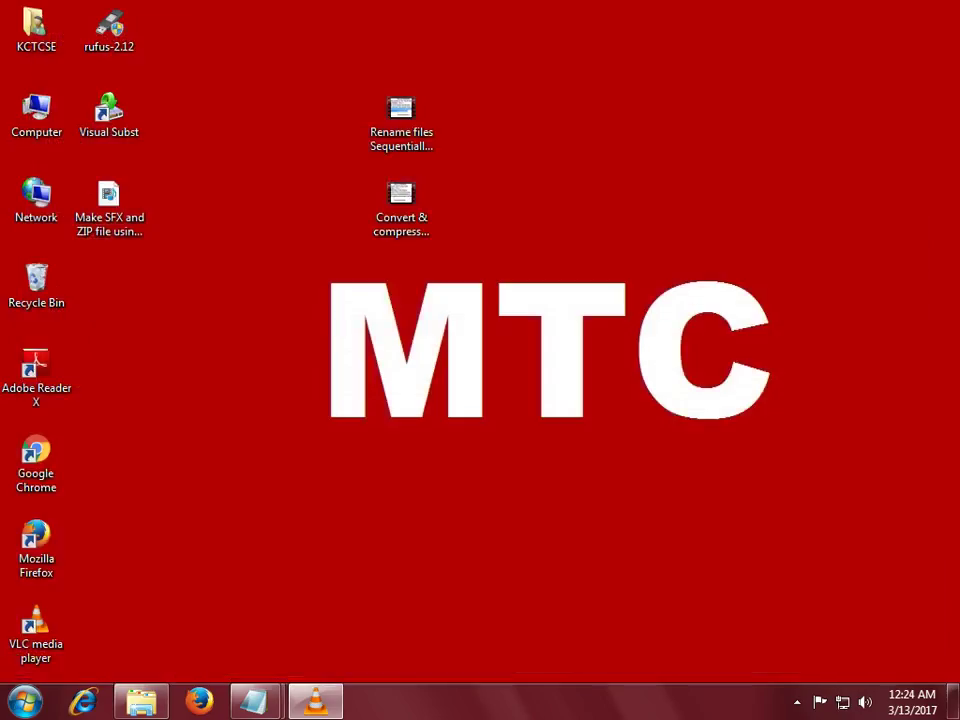
left_click_drag(456, 89, 357, 286)
left_click(335, 312)
Reopen the note about 64 bit / 86 bit versions and replace all its text with "two videos file in desktop".
left_click(256, 702)
left_click(358, 598)
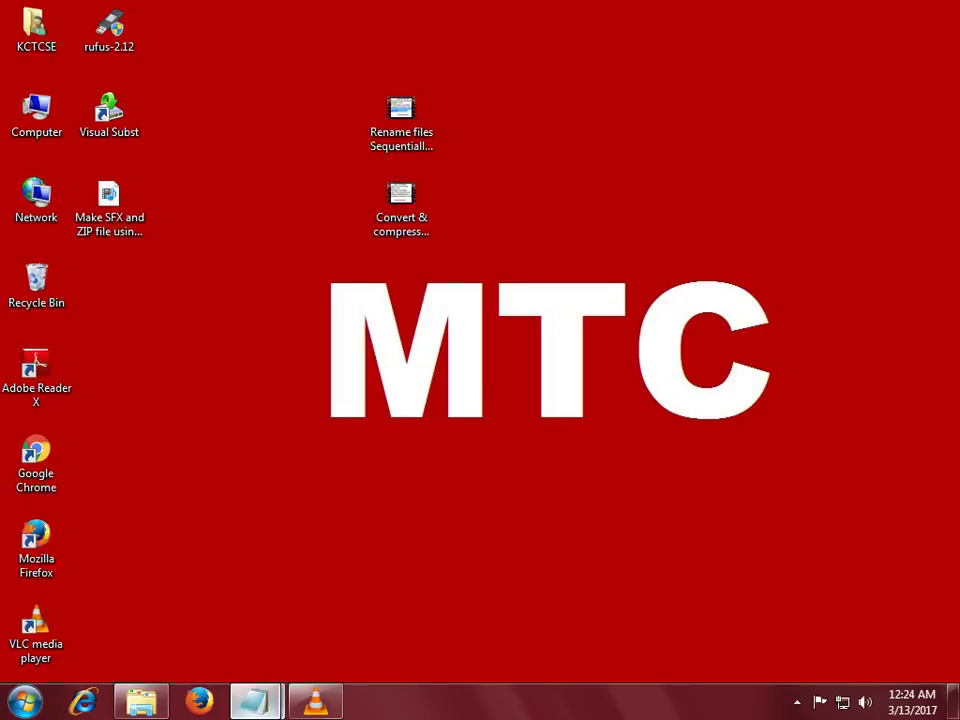
key("ctrl+a")
type("t")
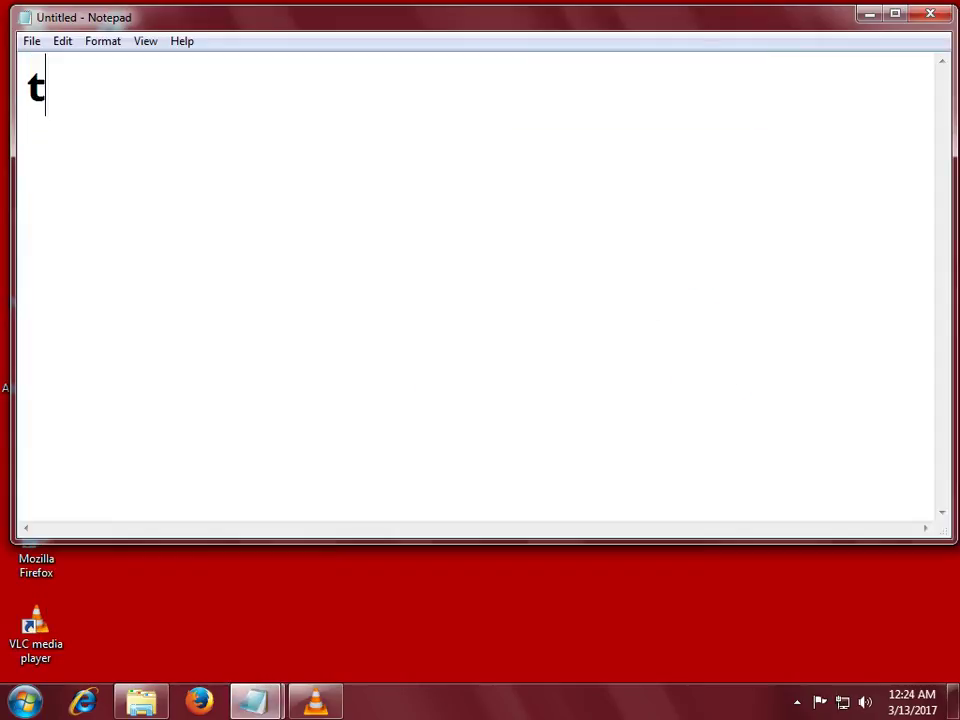
type("wo vid")
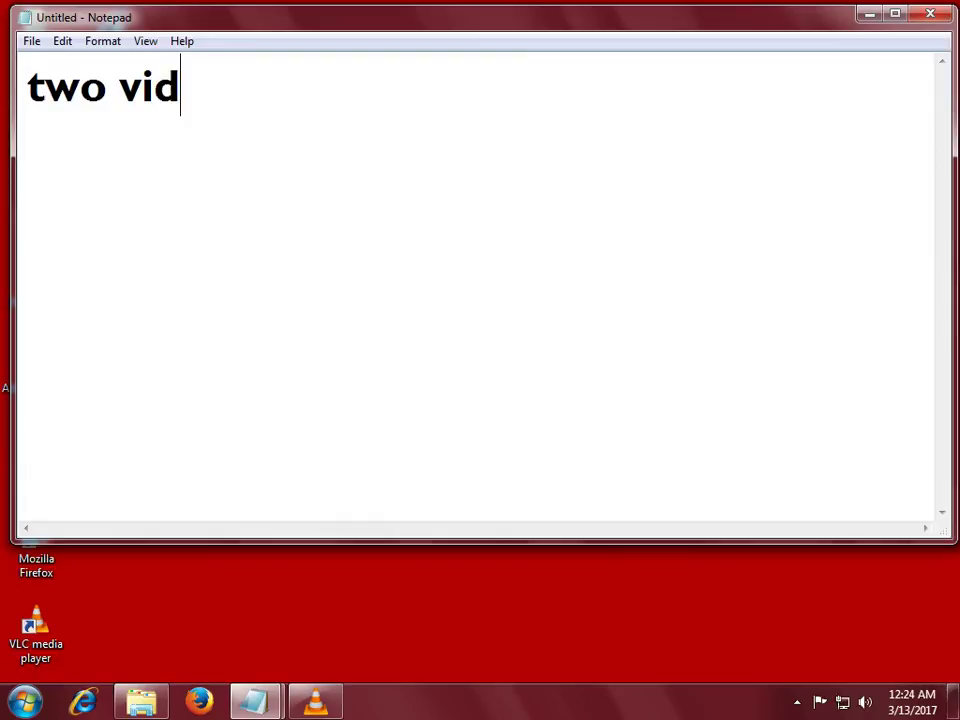
type("eos ")
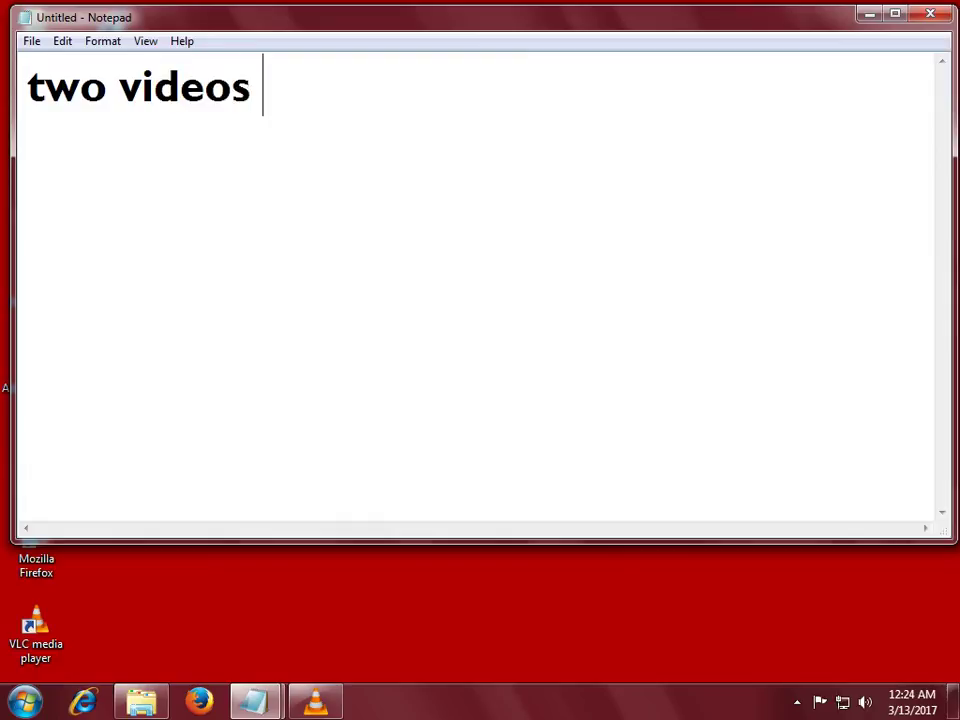
type("file in")
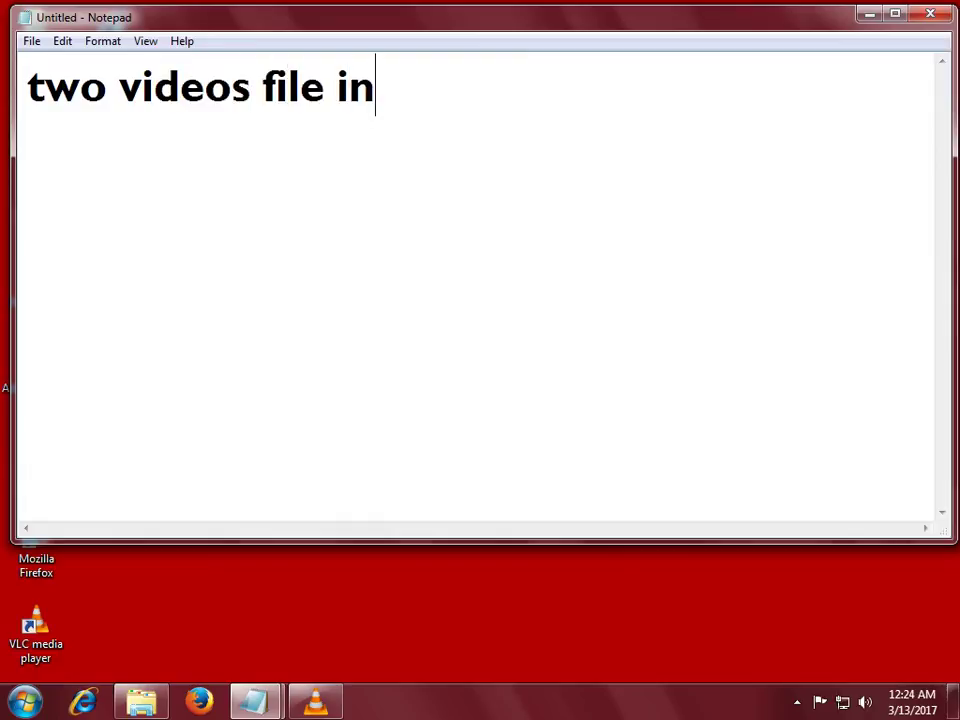
type(" desktiop")
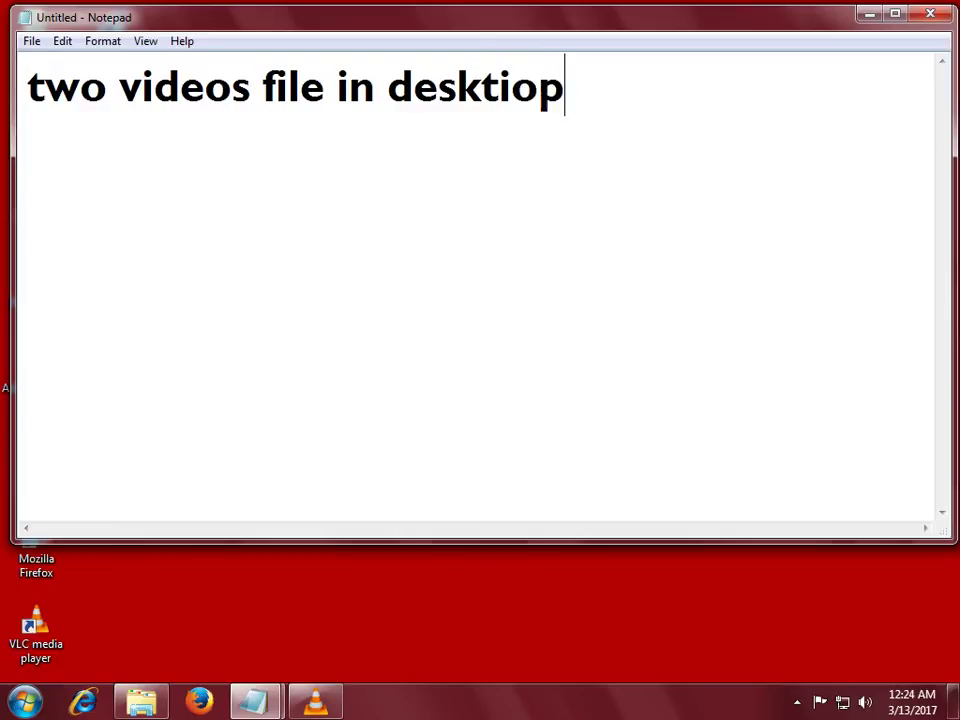
key("BackSpace")
key("BackSpace")
key("BackSpace")
type("op")
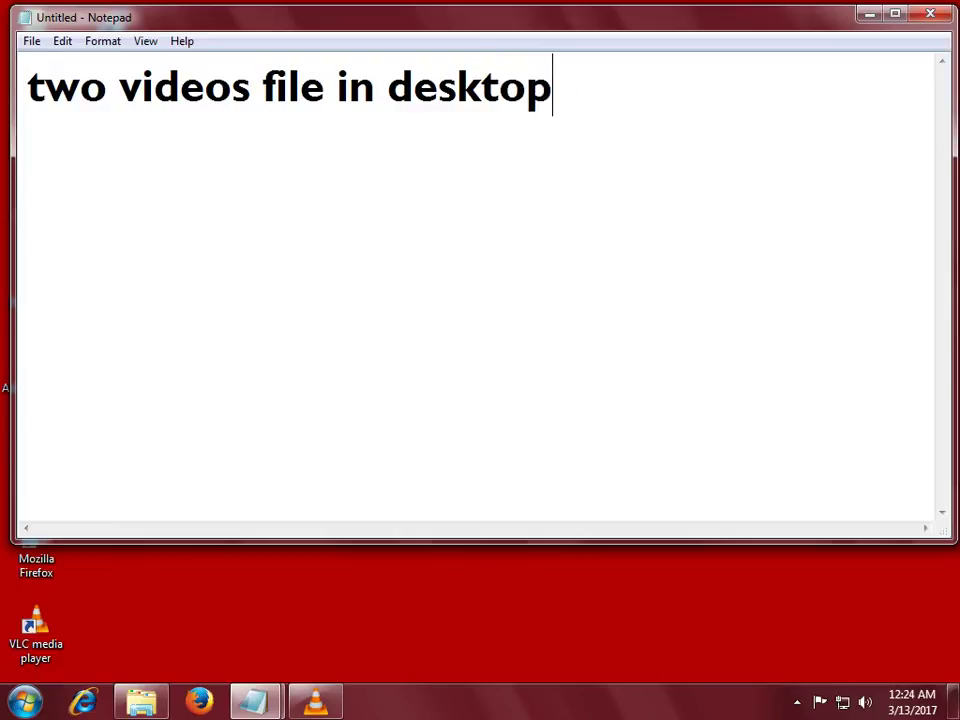
Extend the note with "which i make" and a second line reading "ZIP file and SFX ...".
type(" whic")
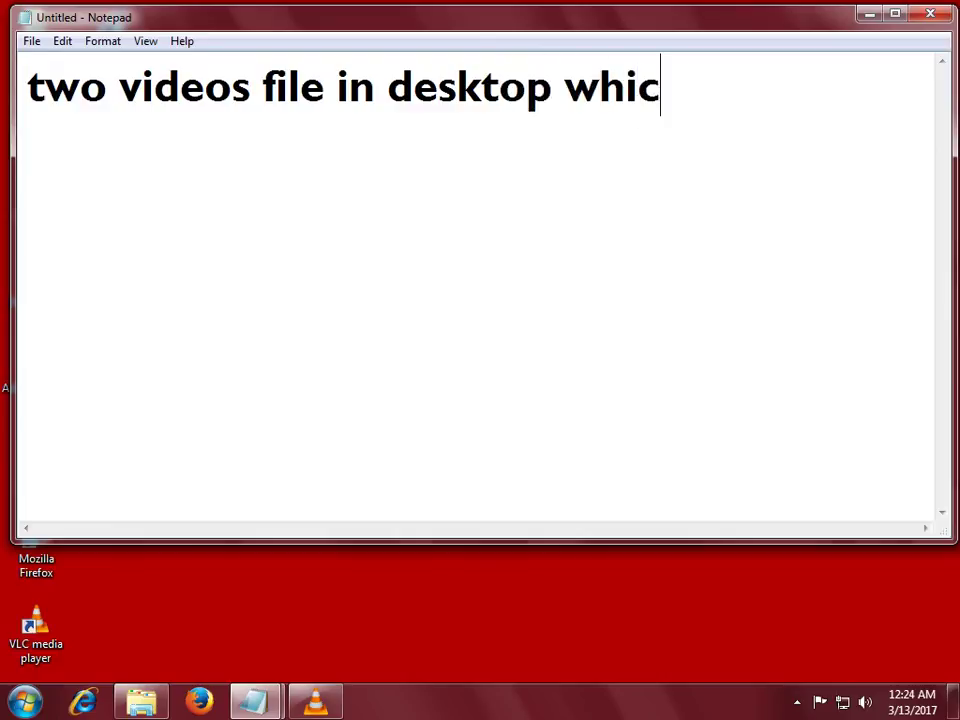
type("h i ma")
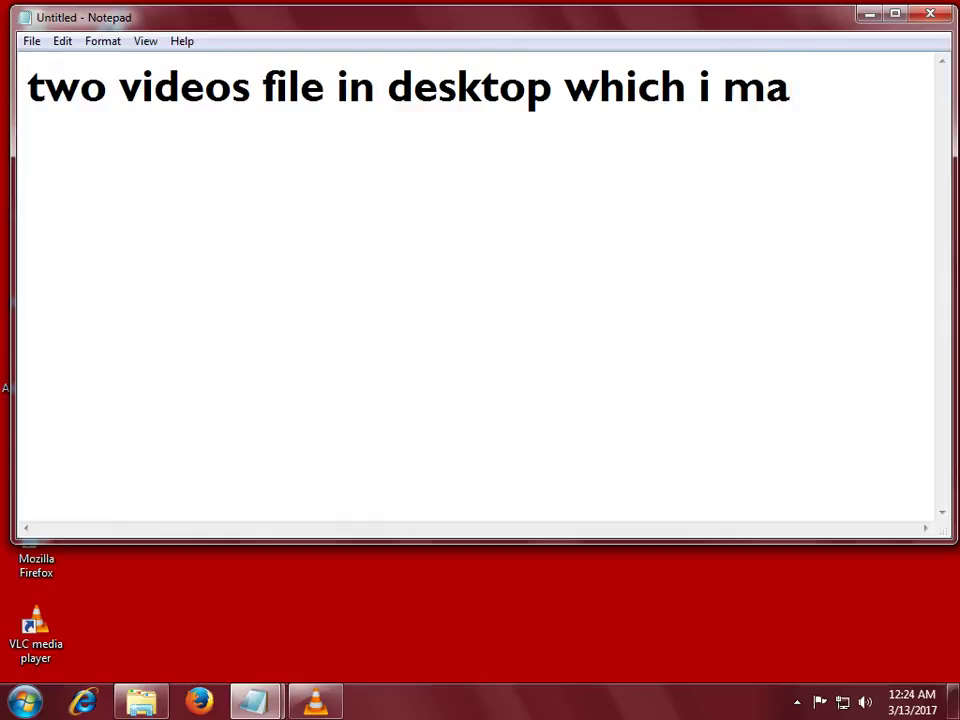
type("ke")
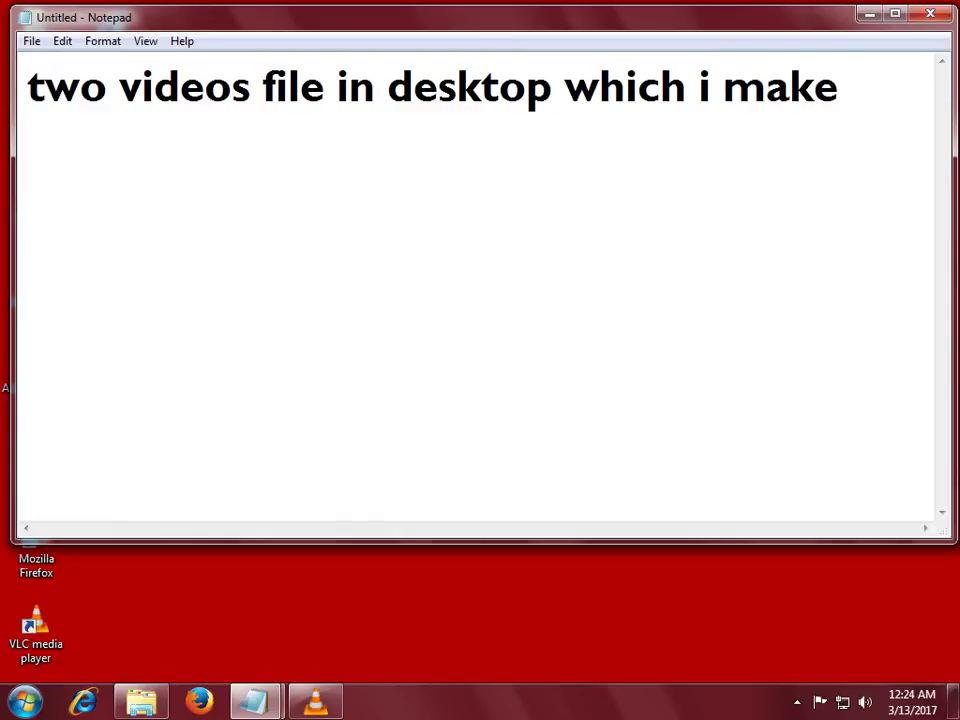
key("Return")
type("ZIP ")
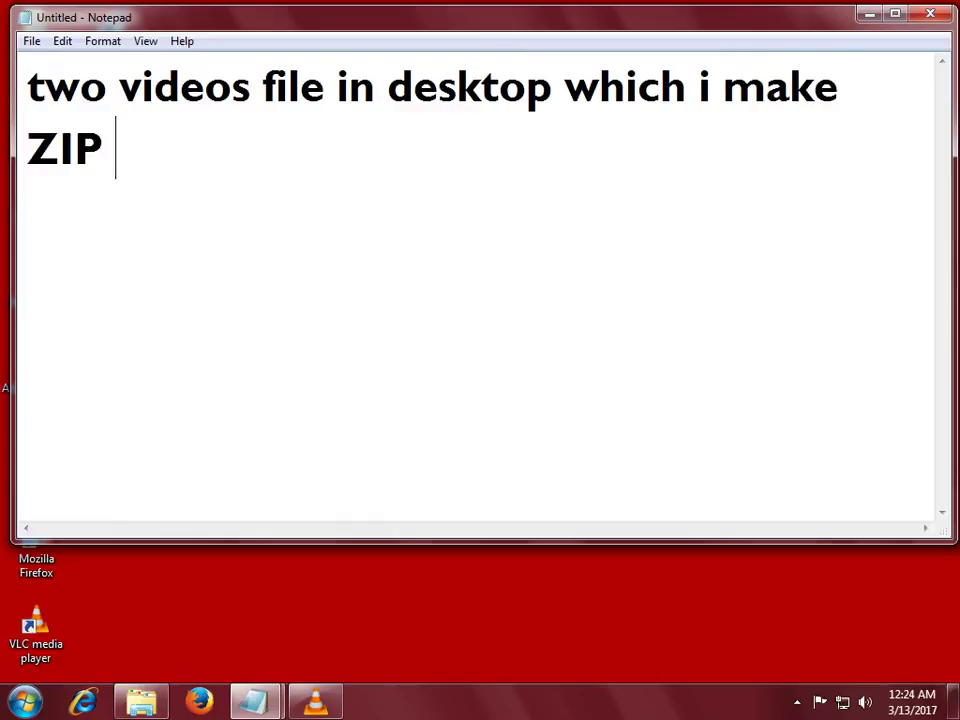
type("file and ")
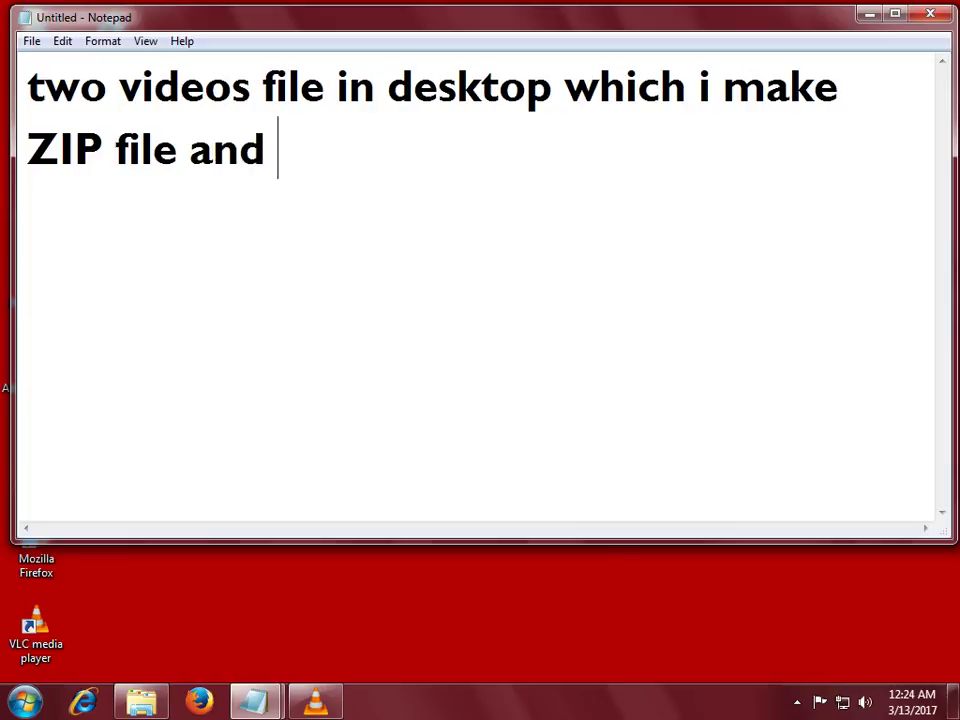
type("SFX ")
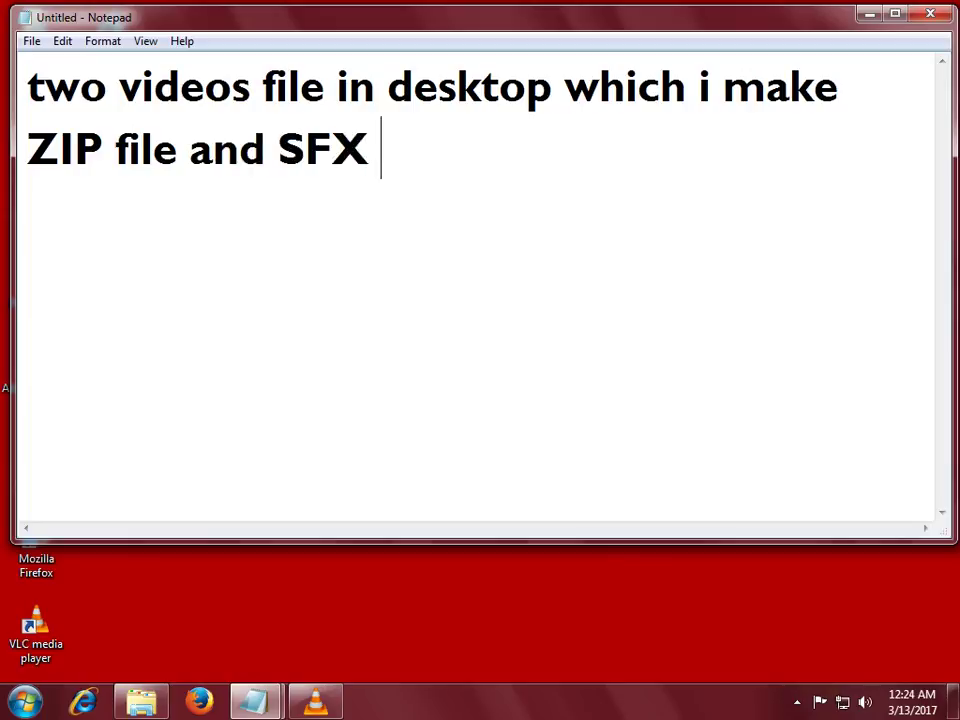
type("...")
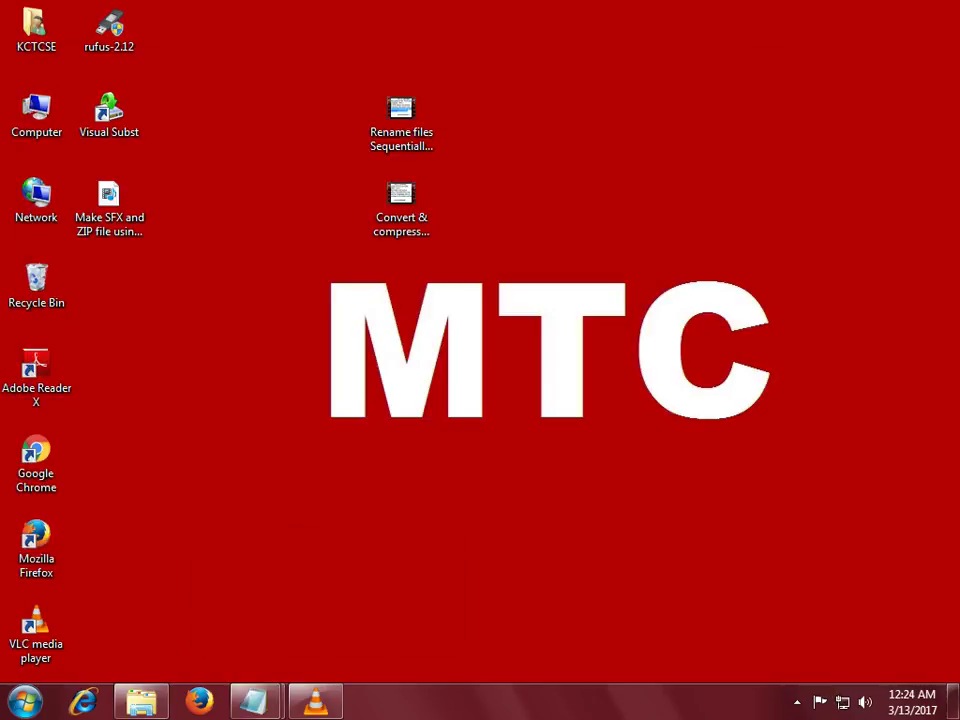
Select the two desktop videos and compress them with WinRAR into a ZIP-format archive named Desktop.zip.
left_click_drag(388, 69, 462, 187)
left_click_drag(388, 187, 376, 255)
left_click_drag(508, 73, 389, 297)
right_click(387, 232)
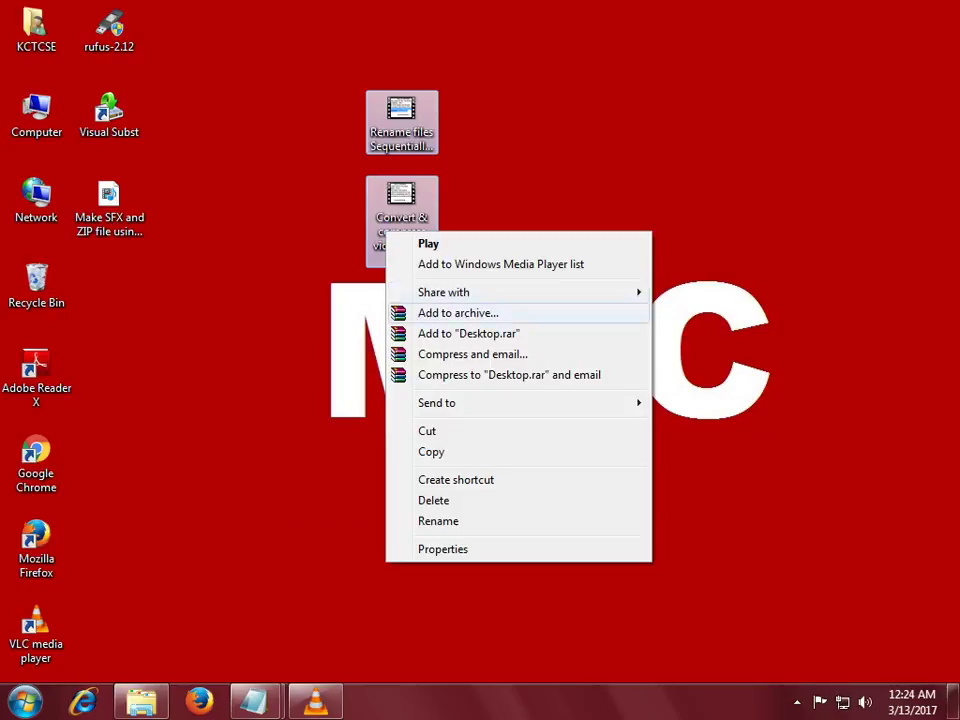
left_click(452, 313)
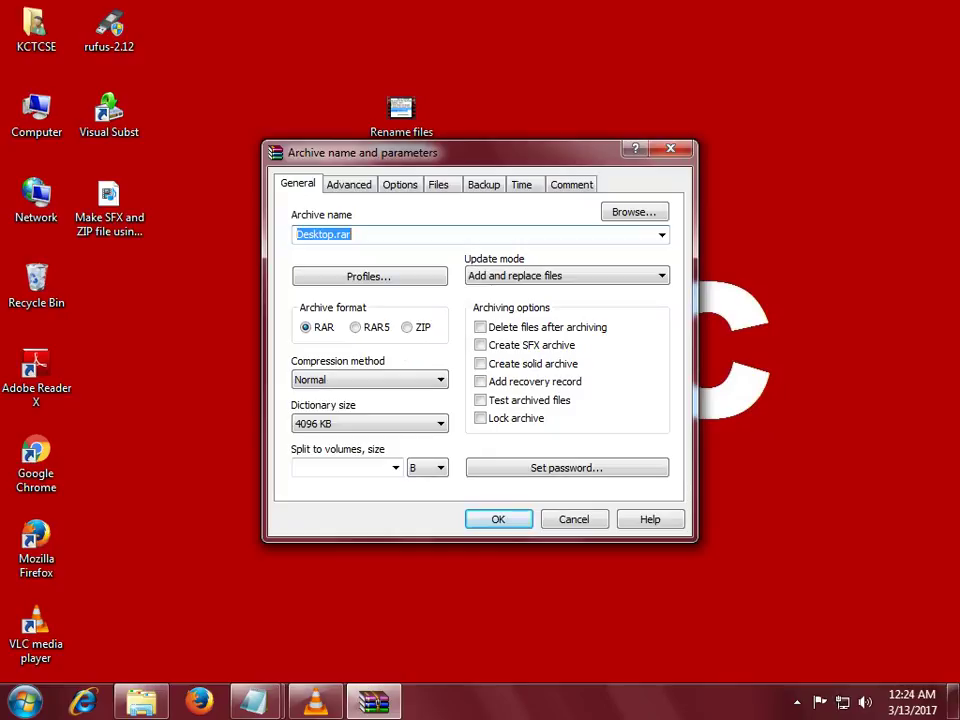
left_click(408, 328)
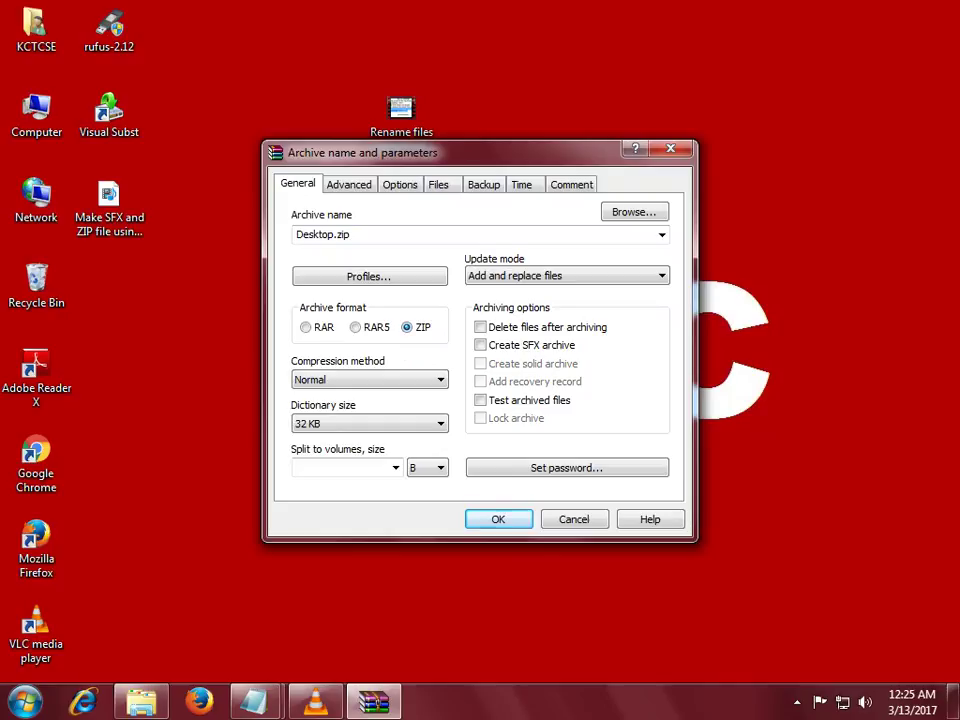
left_click(498, 519)
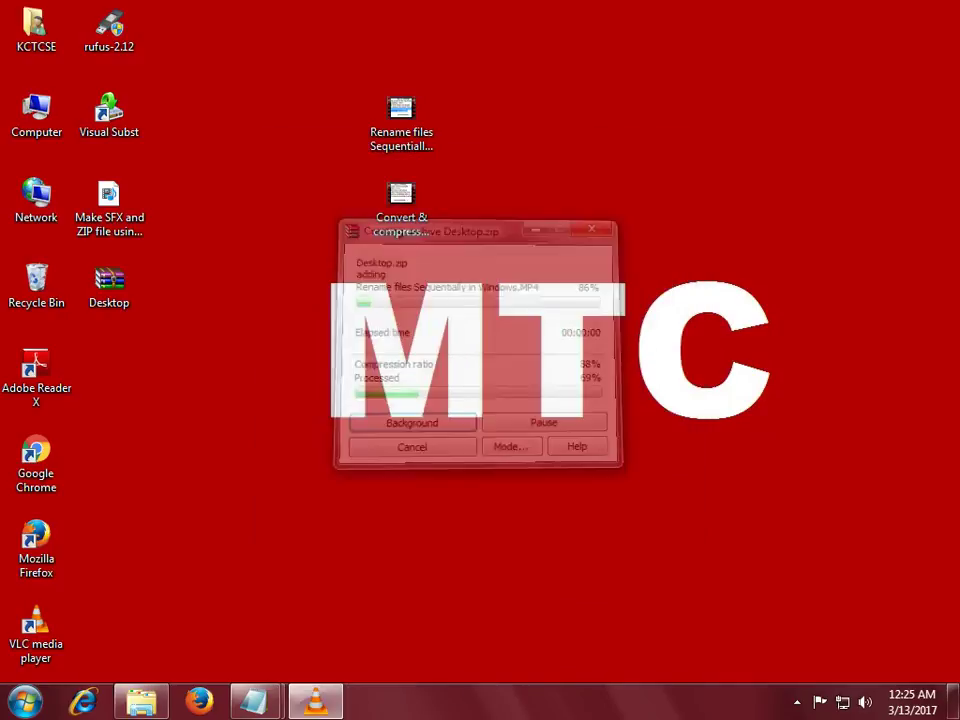
Move Desktop.zip beside the two videos, open it to look over the archived files, and close it.
left_click_drag(109, 280, 548, 112)
double_click(548, 112)
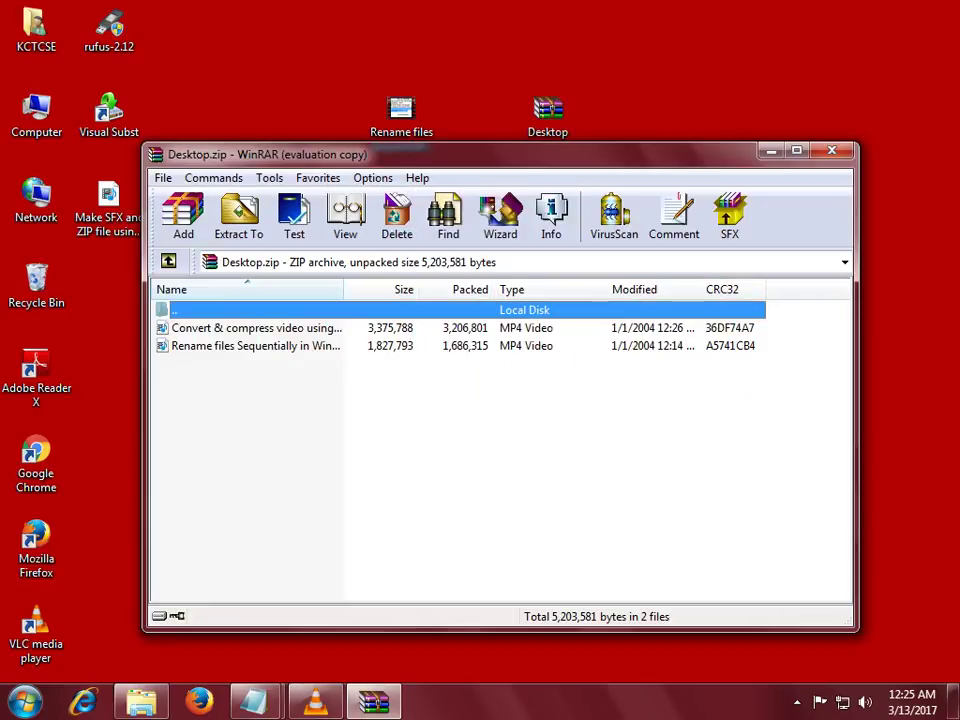
key("Down")
key("Down")
key("Up")
key("Down")
left_click(832, 151)
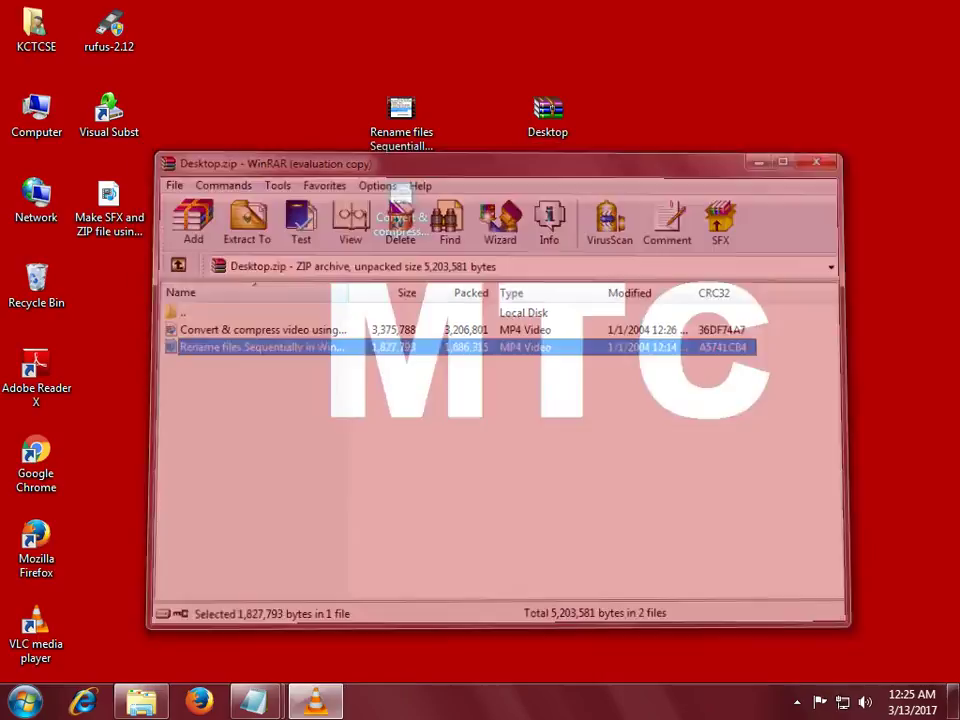
Check the combined size of the two desktop videos in their properties.
left_click_drag(462, 77, 405, 219)
right_click(406, 219)
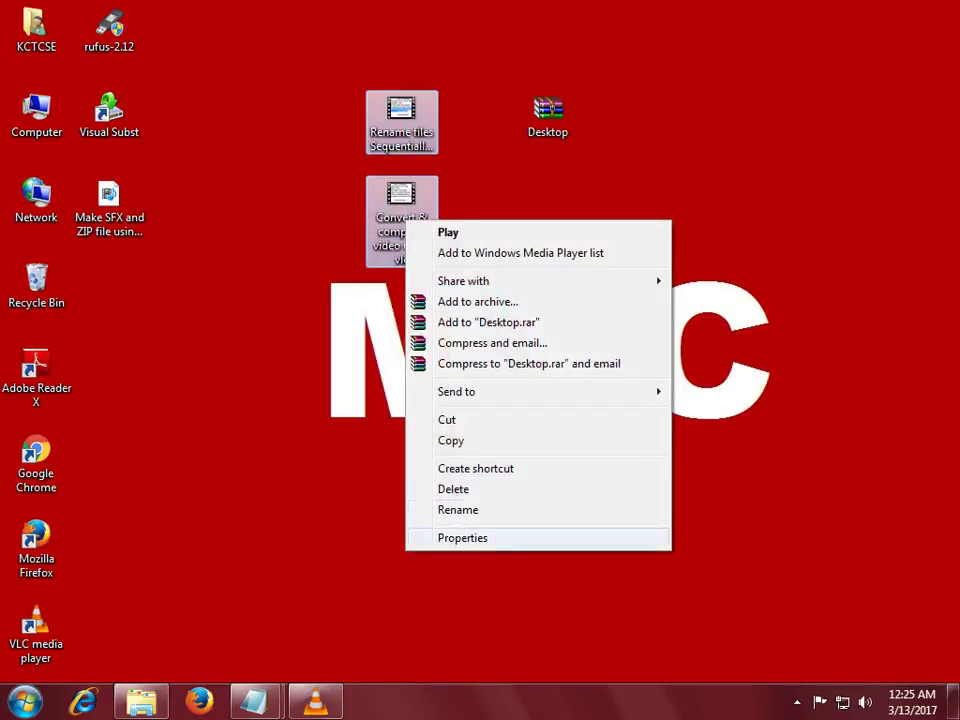
left_click(440, 537)
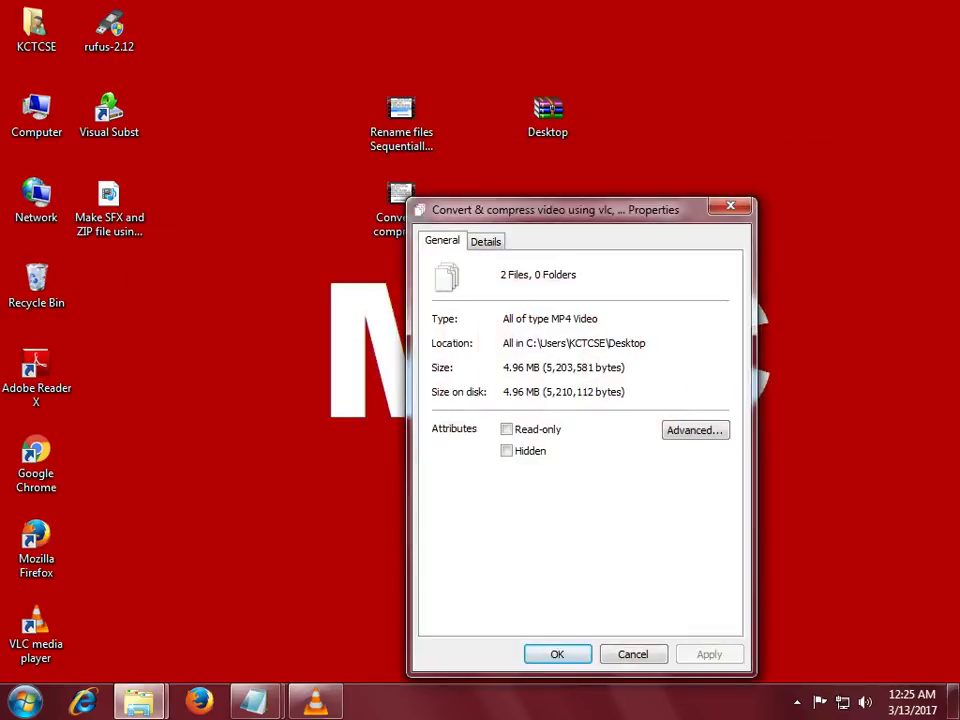
key("Escape")
Check the size on disk of Desktop.zip in its properties and close them.
left_click(547, 115)
right_click(549, 120)
left_click(609, 464)
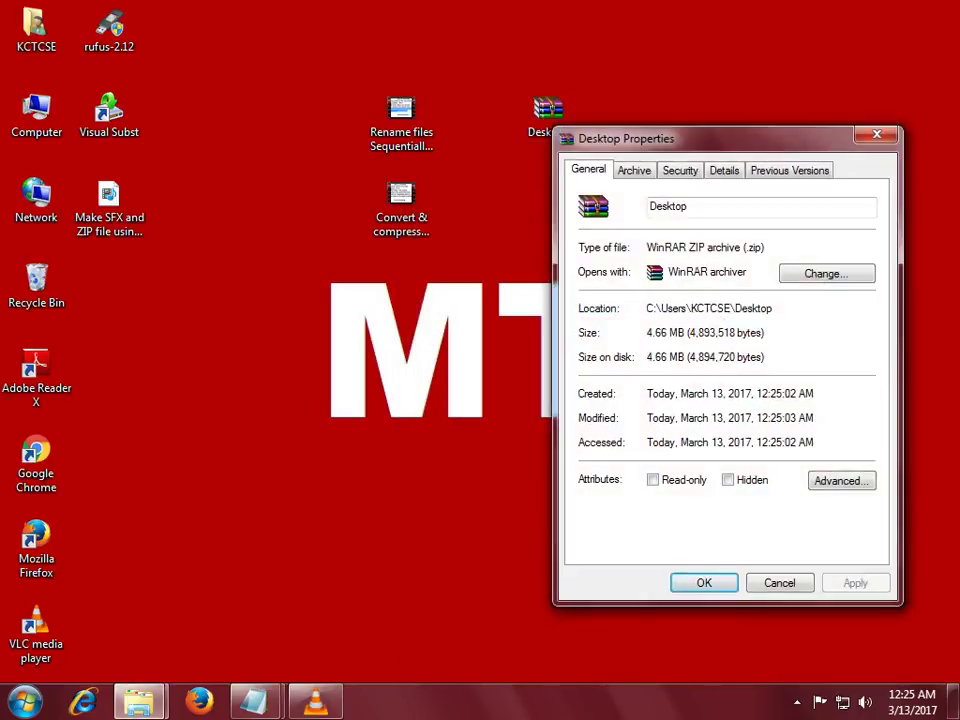
left_click_drag(700, 139, 618, 199)
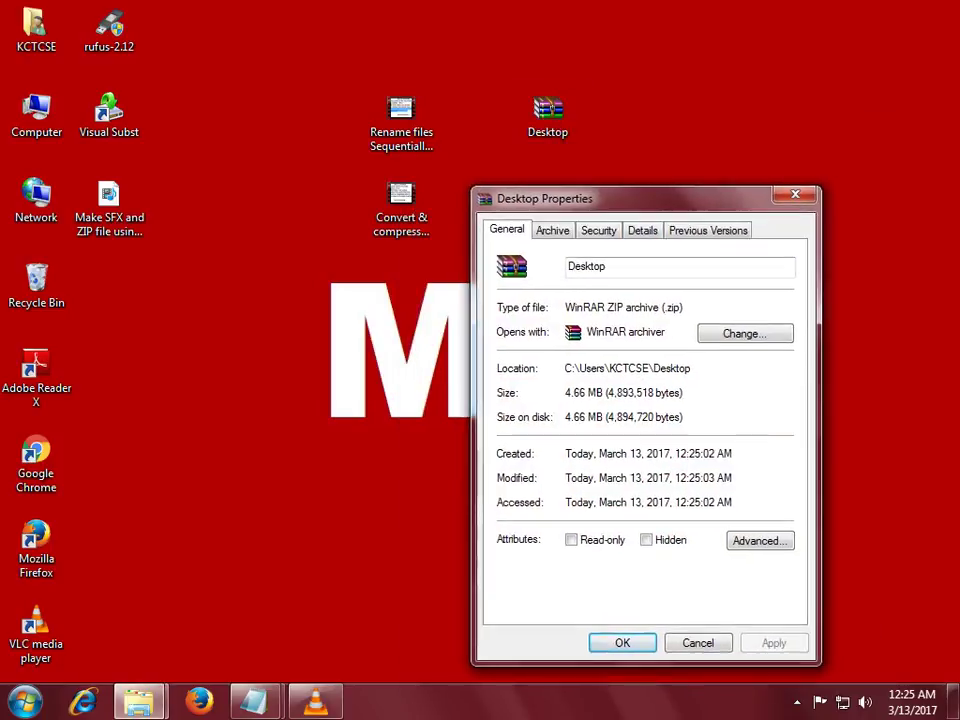
left_click_drag(566, 417, 680, 417)
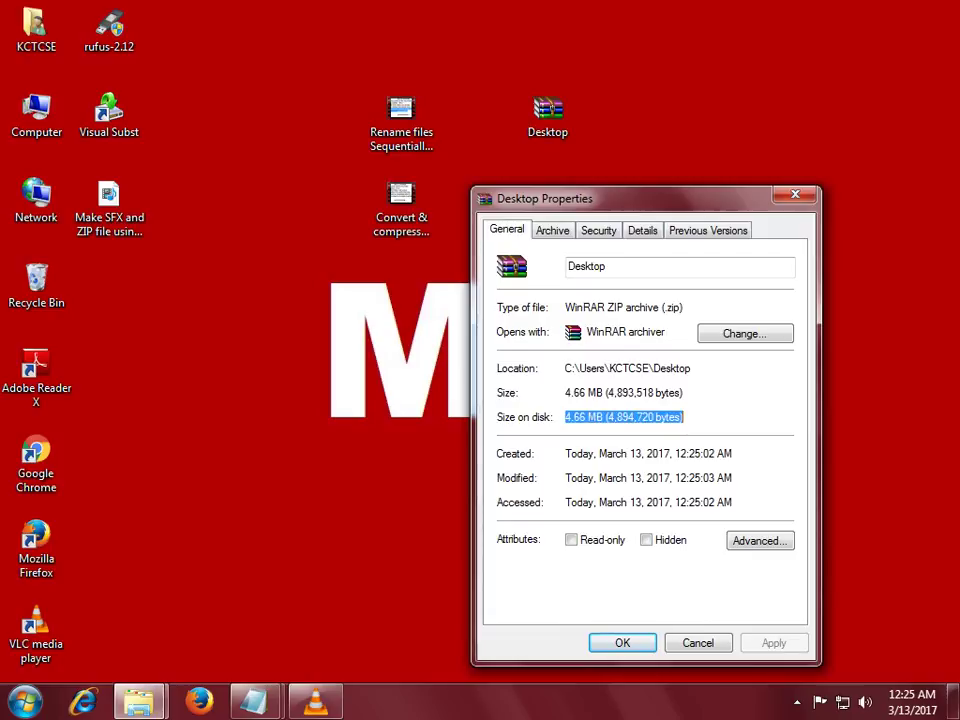
left_click(686, 417)
left_click(795, 195)
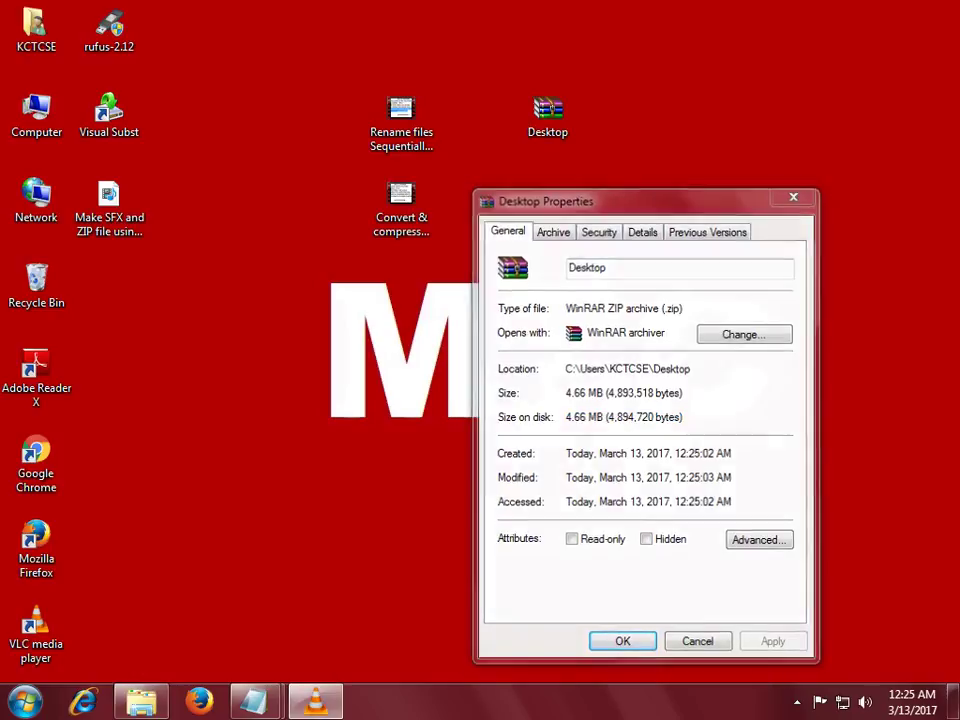
Select the two desktop videos and archive them as Desktop.exe with the Create SFX archive option.
left_click_drag(459, 79, 370, 236)
right_click(394, 223)
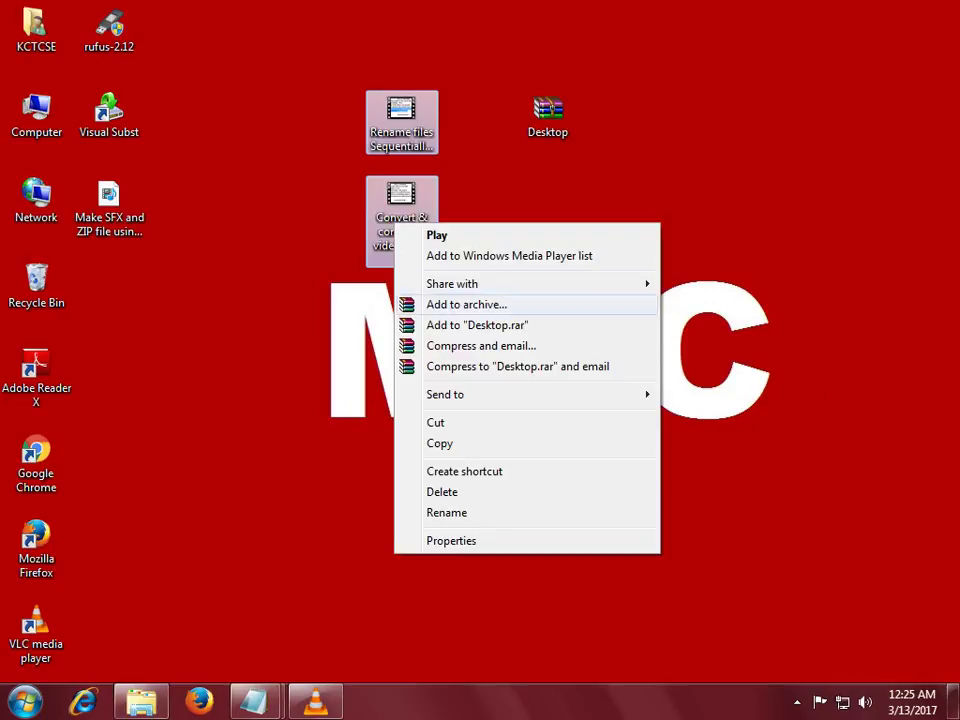
left_click(466, 304)
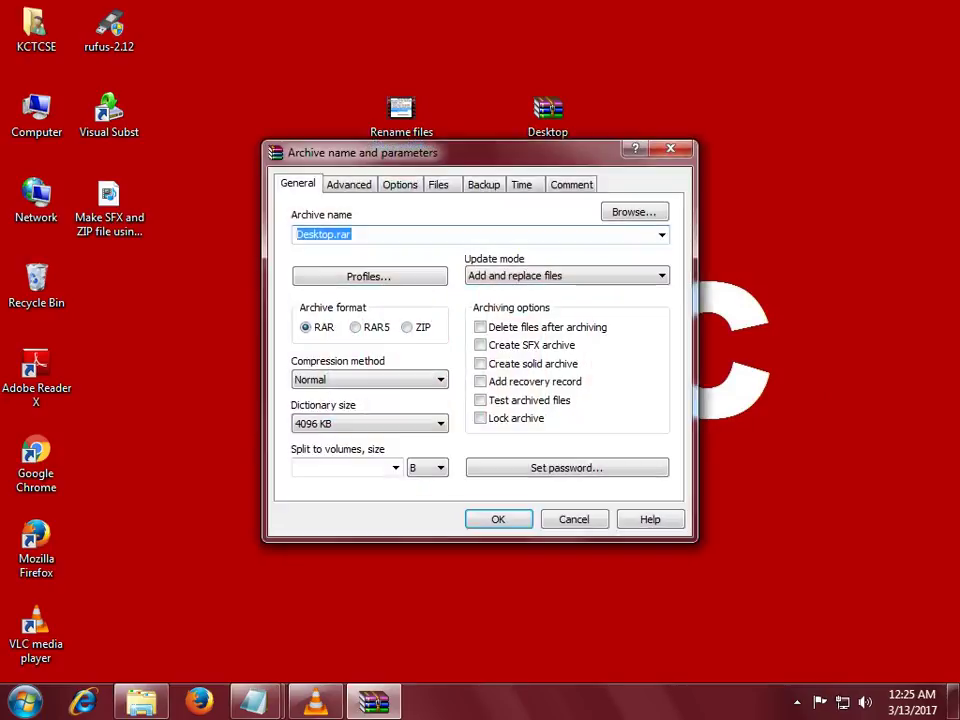
left_click(481, 345)
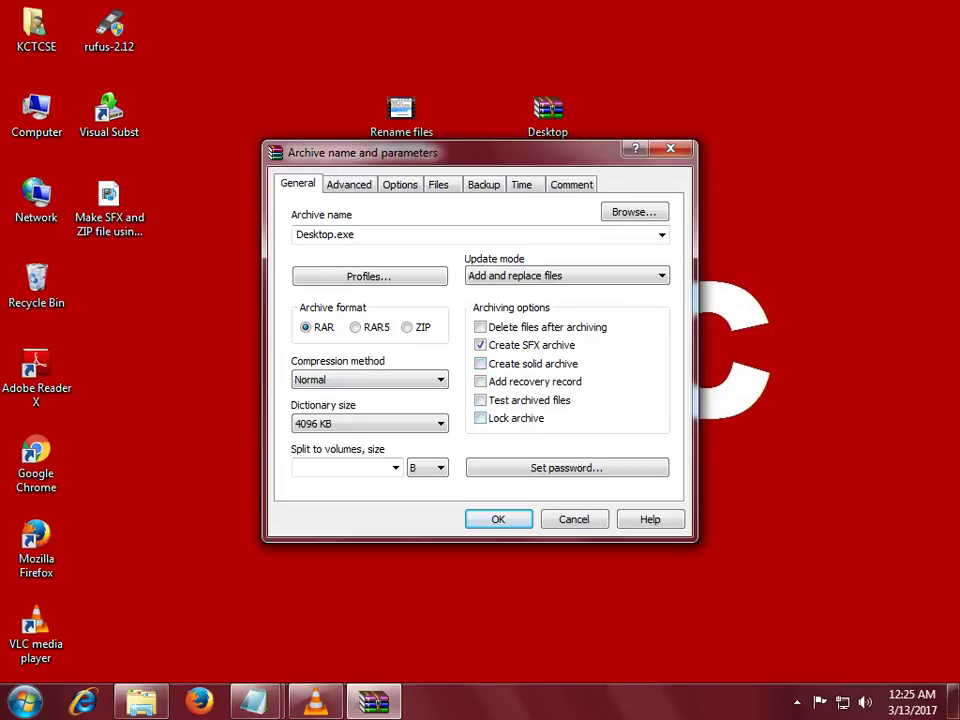
key("Return")
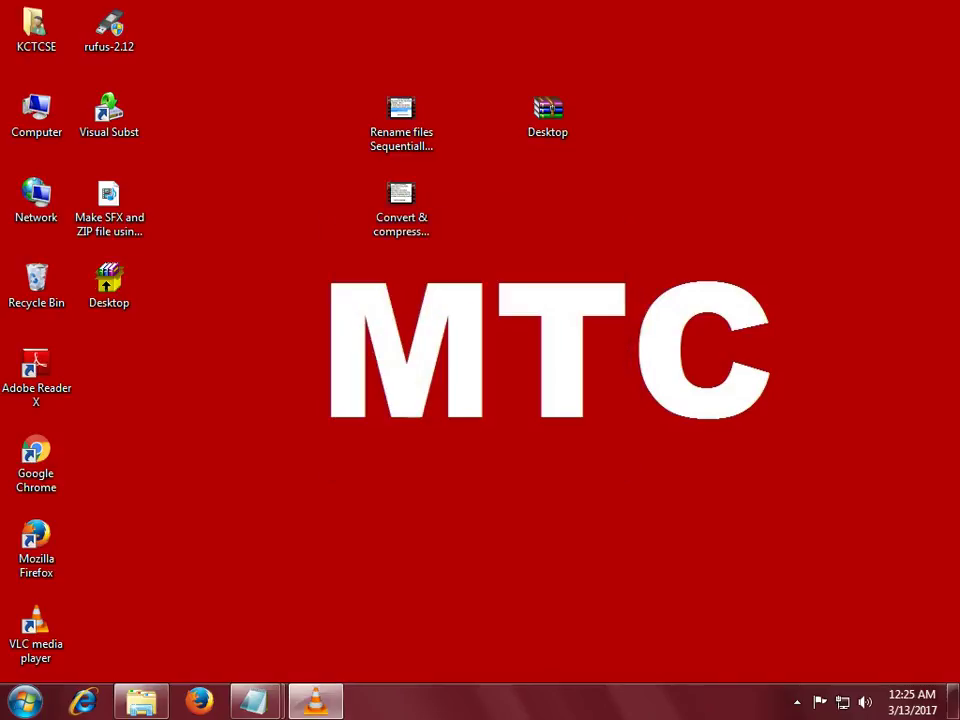
Move the SFX archive below the ZIP archive on the desktop and check its file type and size in its properties.
left_click_drag(109, 282, 548, 196)
right_click(540, 186)
left_click(596, 669)
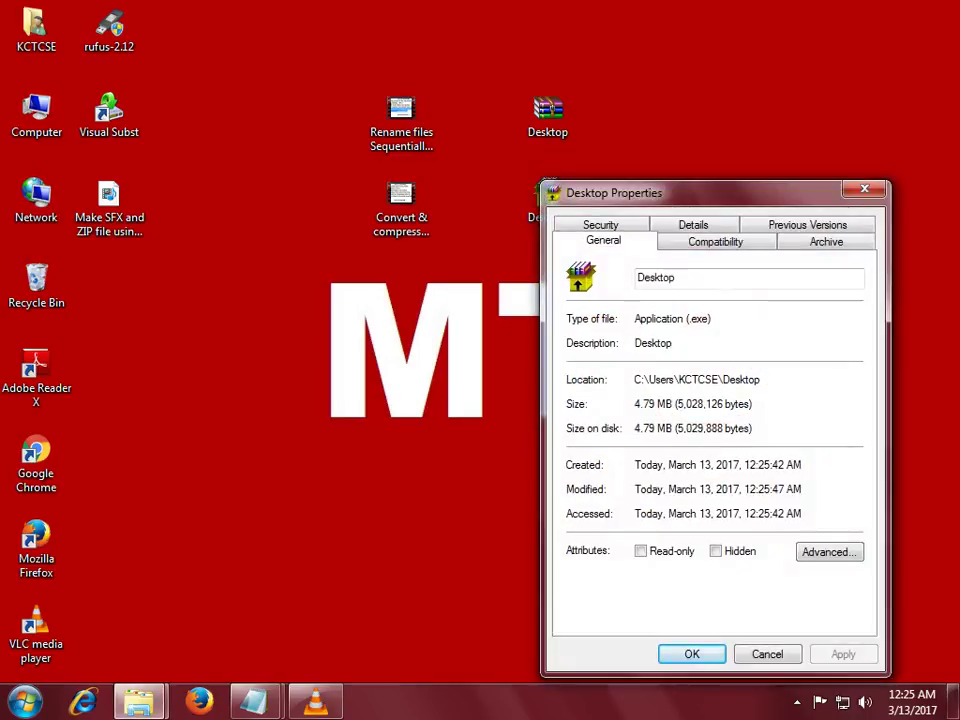
left_click_drag(635, 319, 712, 319)
left_click(673, 343)
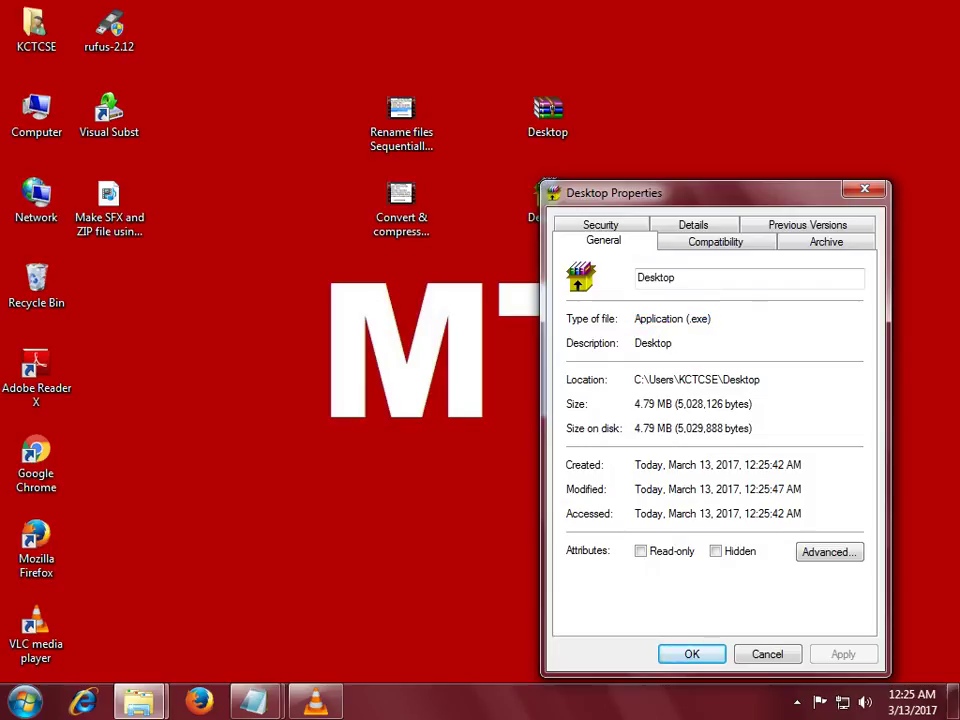
key("Tab")
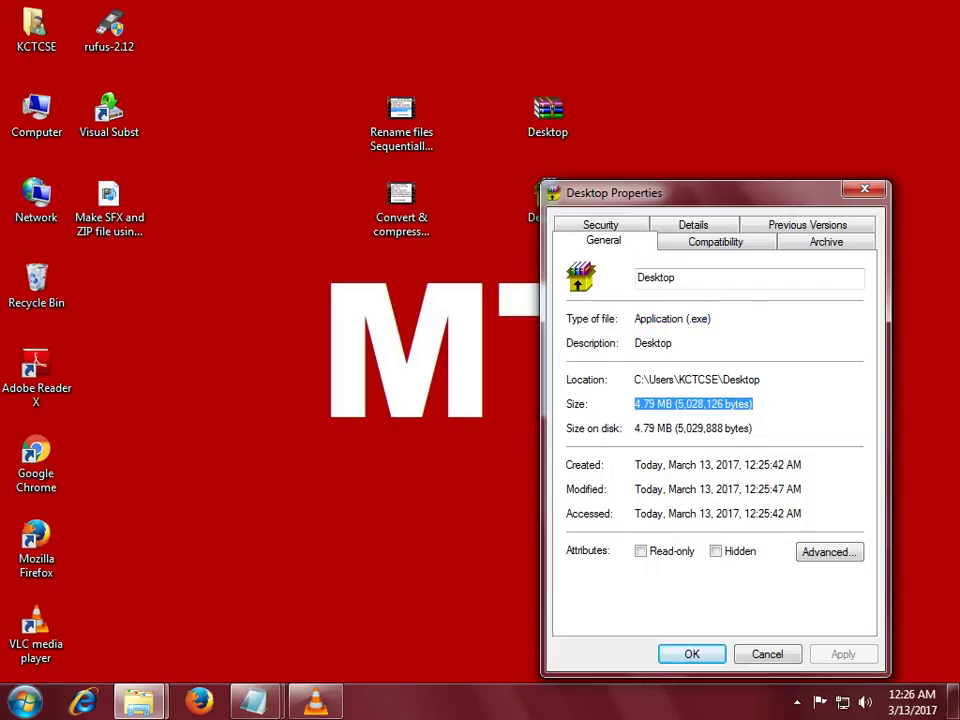
left_click(753, 404)
left_click(530, 205)
Show the two videos' combined properties and place them apart from the SFX archive's properties for comparison.
left_click_drag(455, 88, 420, 195)
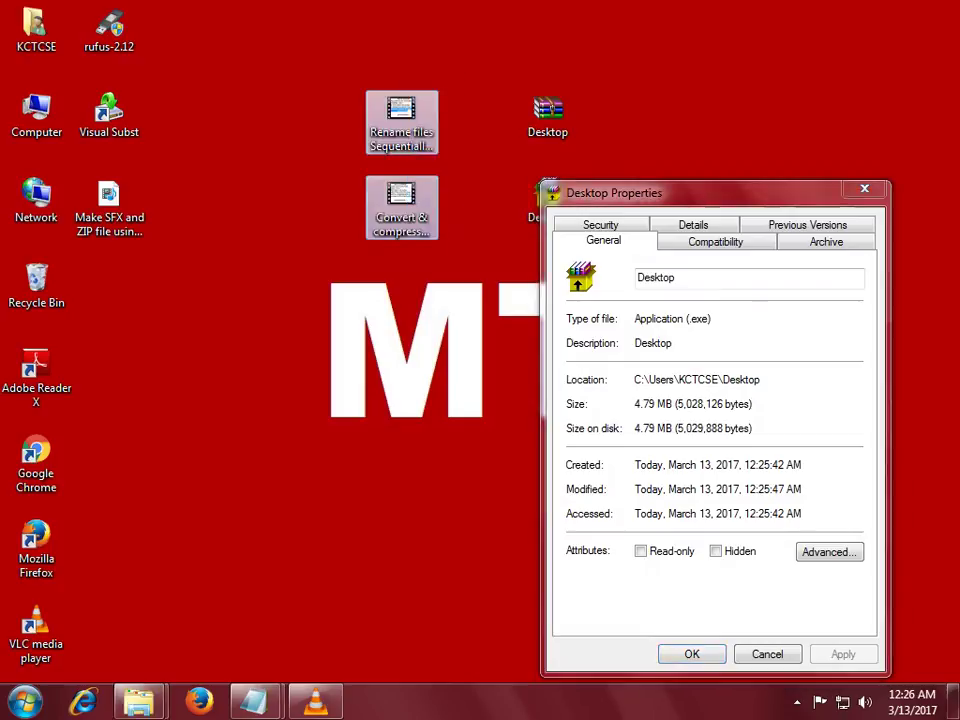
right_click(408, 203)
left_click(464, 521)
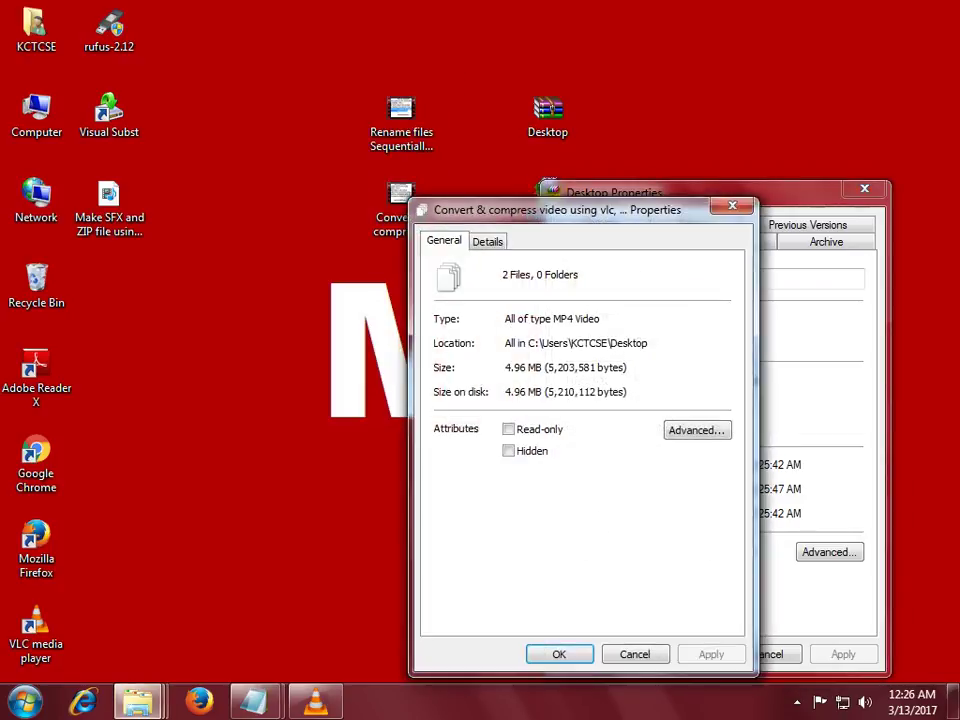
left_click_drag(560, 209, 169, 198)
left_click_drag(640, 192, 766, 188)
Place the ZIP archive's properties between the other two to compare the sizes, and close all three windows.
right_click(566, 122)
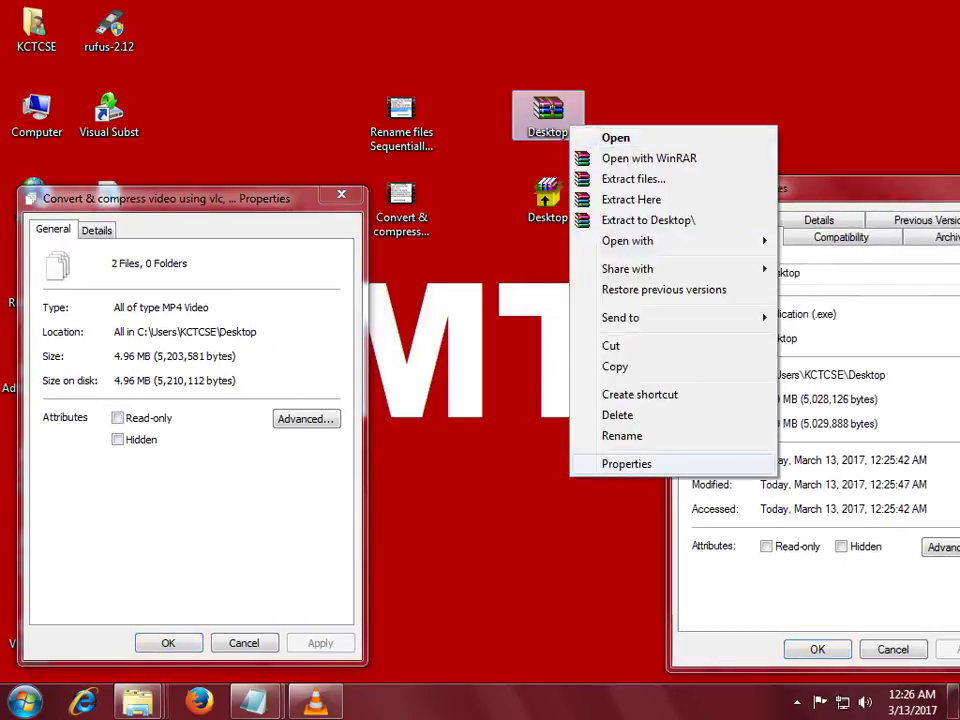
left_click(626, 462)
left_click_drag(640, 138, 385, 194)
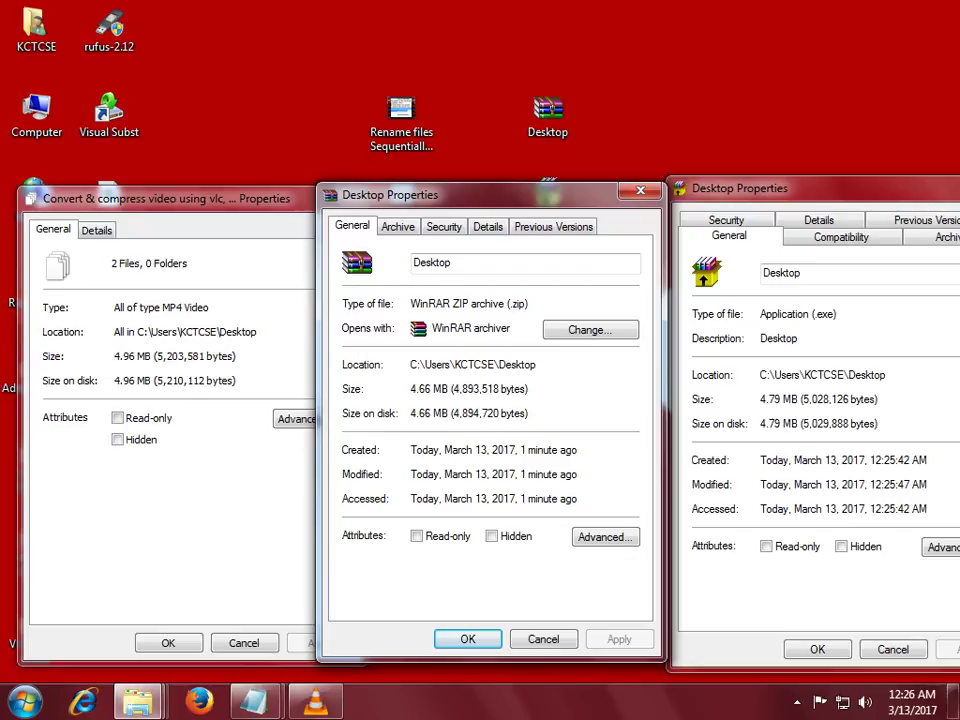
left_click(817, 649)
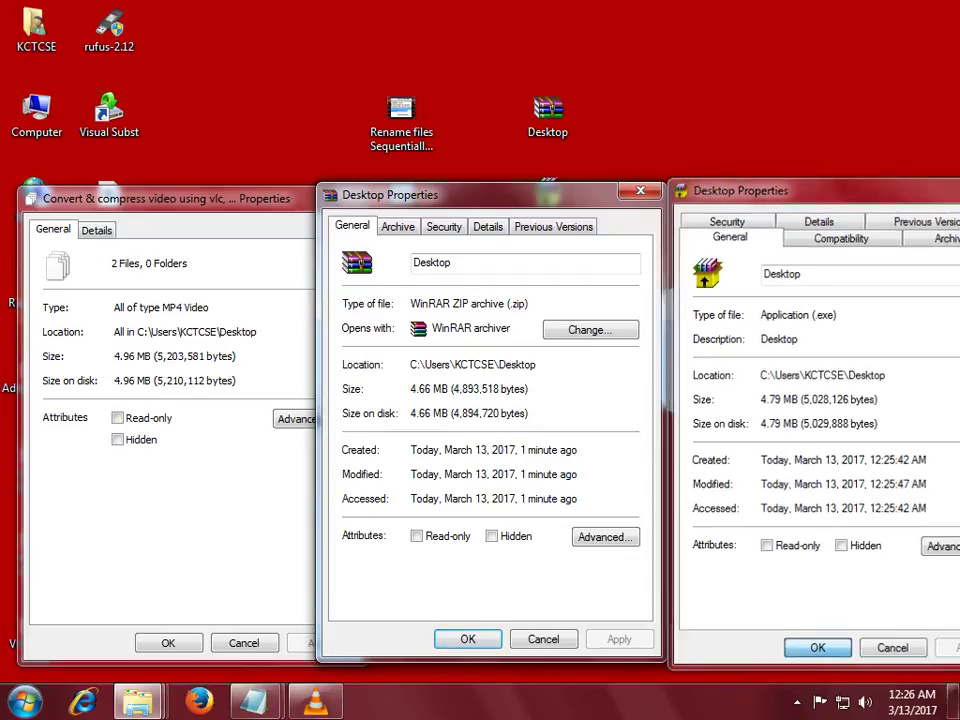
left_click(467, 639)
key("Escape")
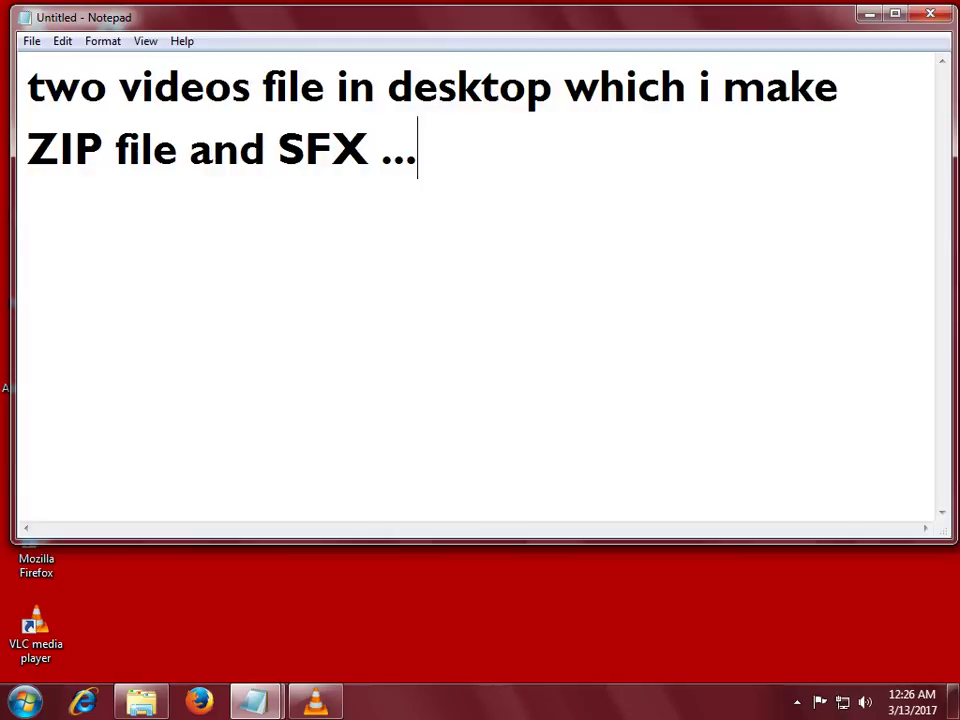
Return to the Notepad note and replace all its text with "Thanks for watching ...", followed by two line breaks.
key("ctrl+a")
key("BackSpace")
type("T")
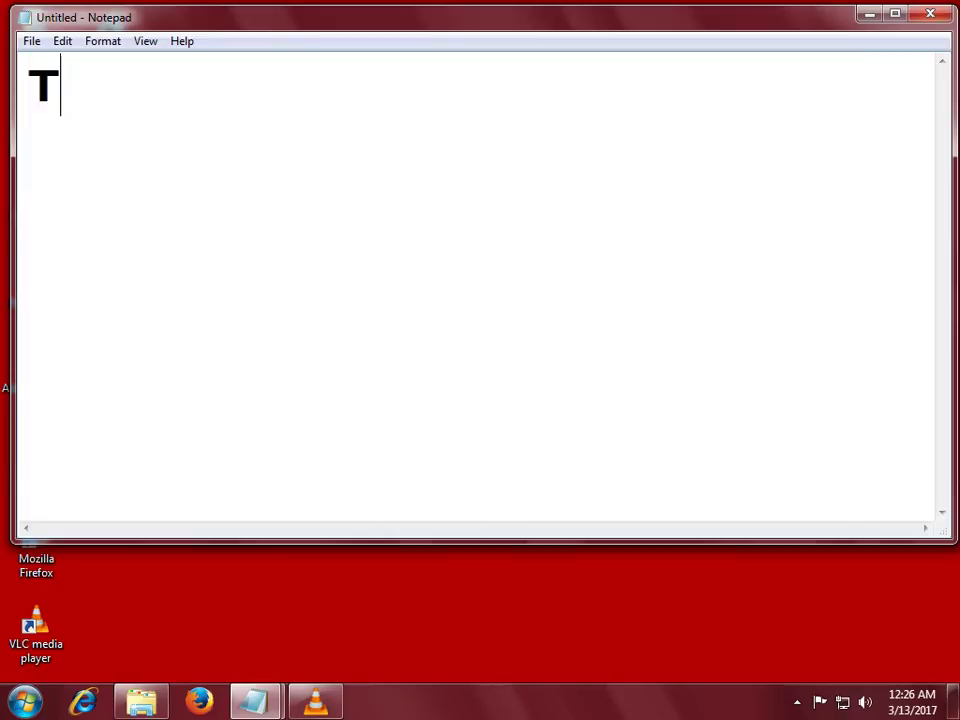
type("hanks for watc")
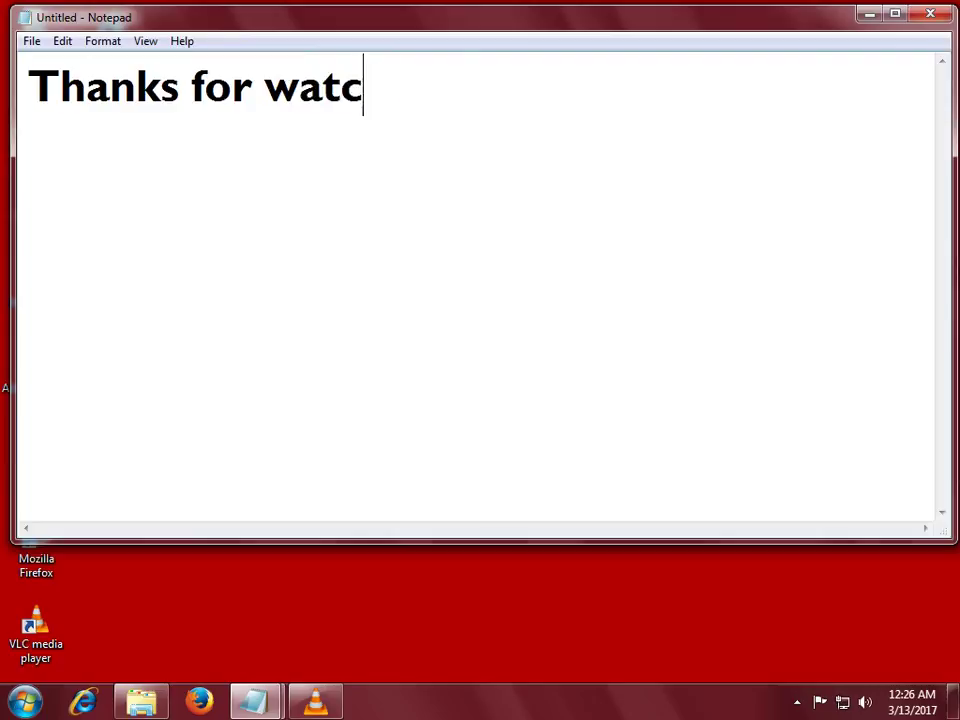
type("hing ...")
key("Return")
key("Return")
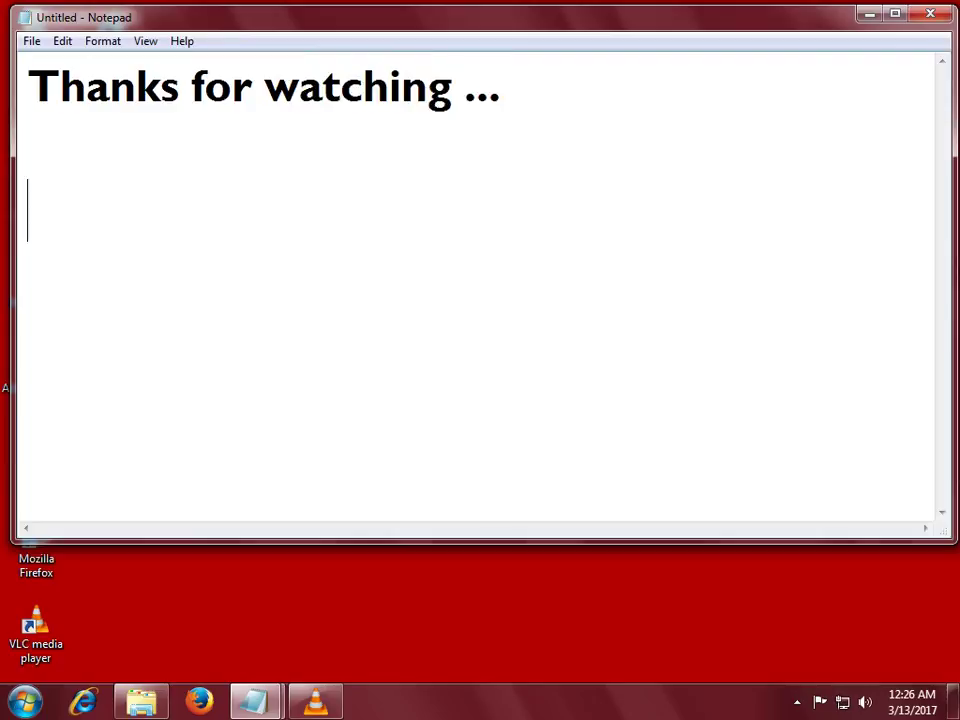